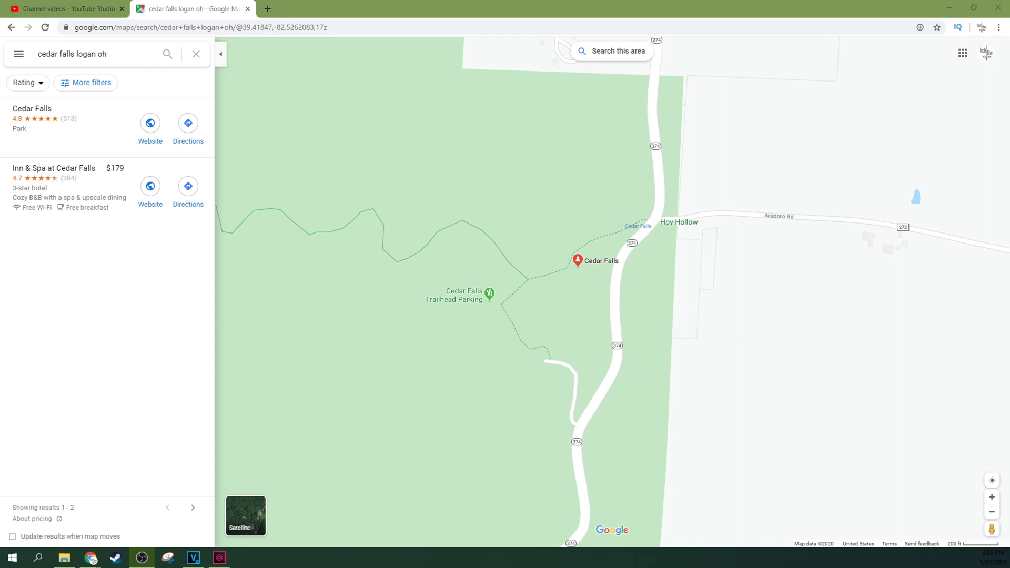
# Switch the Cedar Falls map to satellite imagery with labels off and collapse the search results.
pyautogui.click(246, 516)
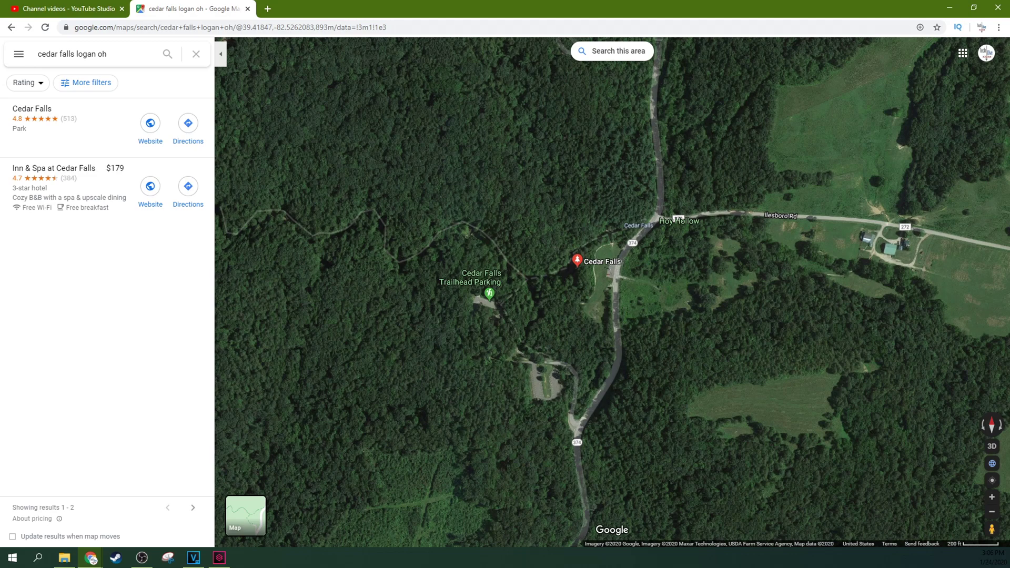
pyautogui.click(18, 53)
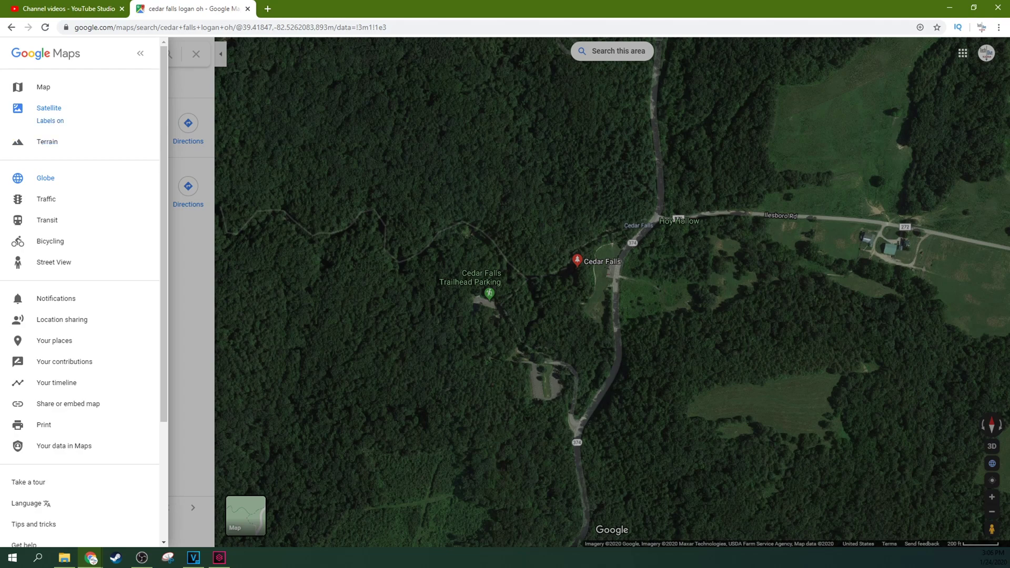
pyautogui.click(50, 121)
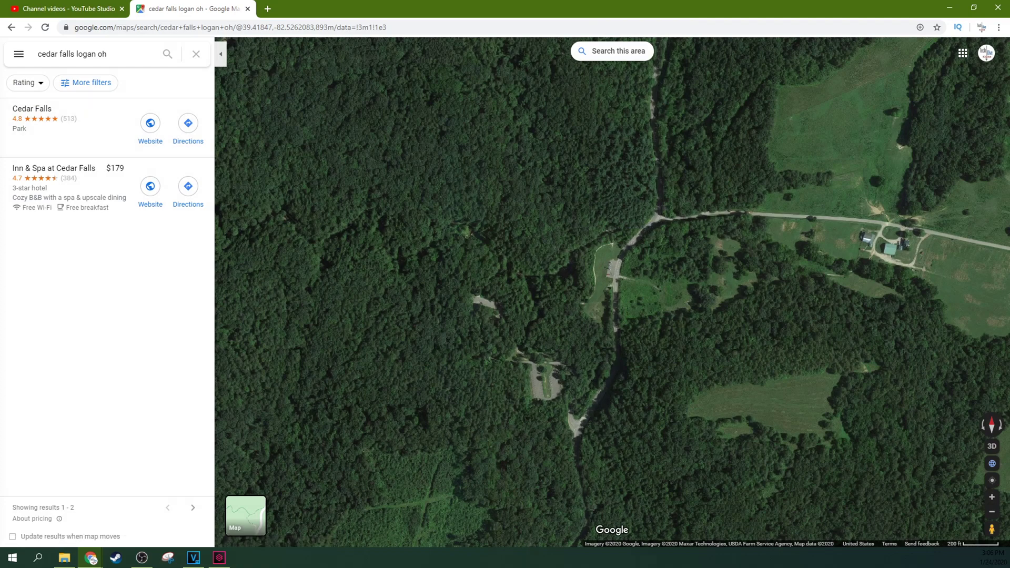
pyautogui.click(220, 54)
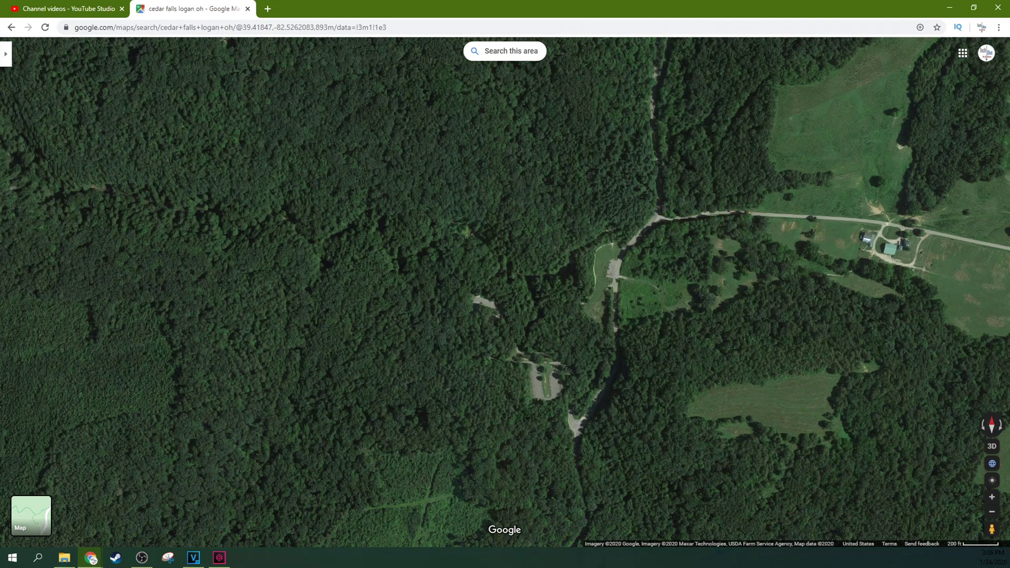
# Zoom in closely on the Cedar Falls waterfall beside the parking area and show the map full screen.
pyautogui.scroll(4, 550, 266)
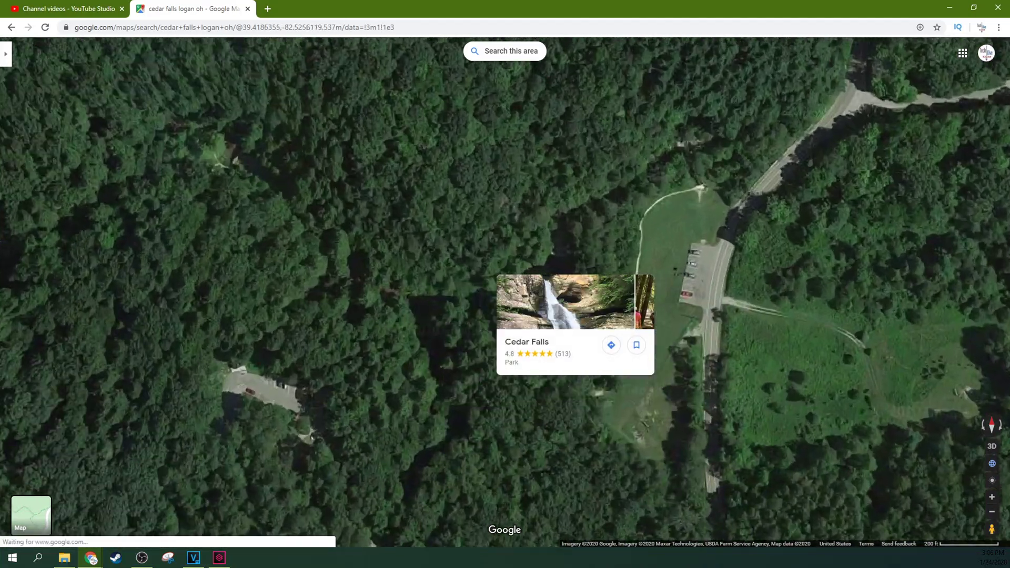
pyautogui.scroll(2, 558, 284)
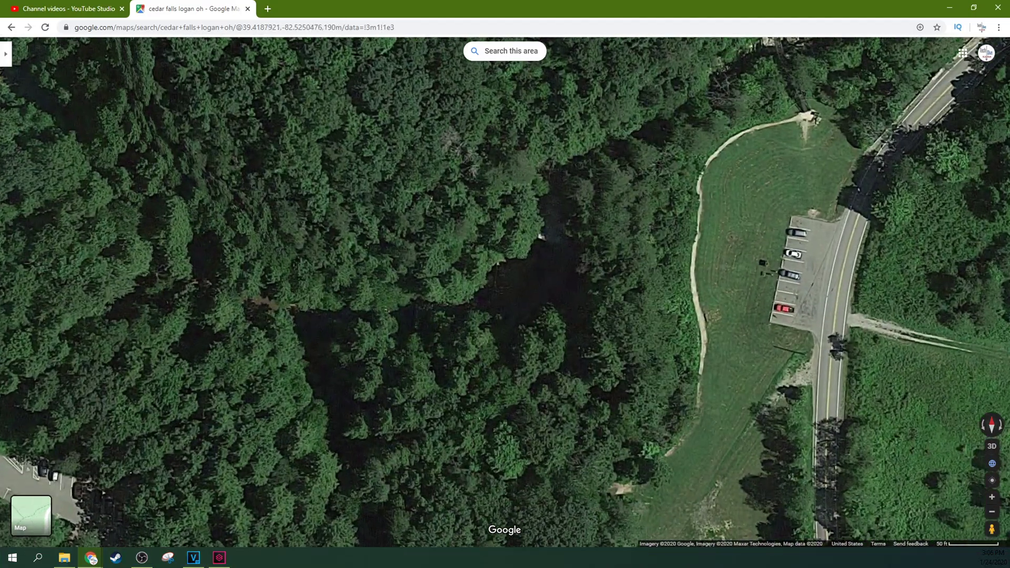
pyautogui.scroll(-2, 557, 284)
pyautogui.scroll(2, 558, 284)
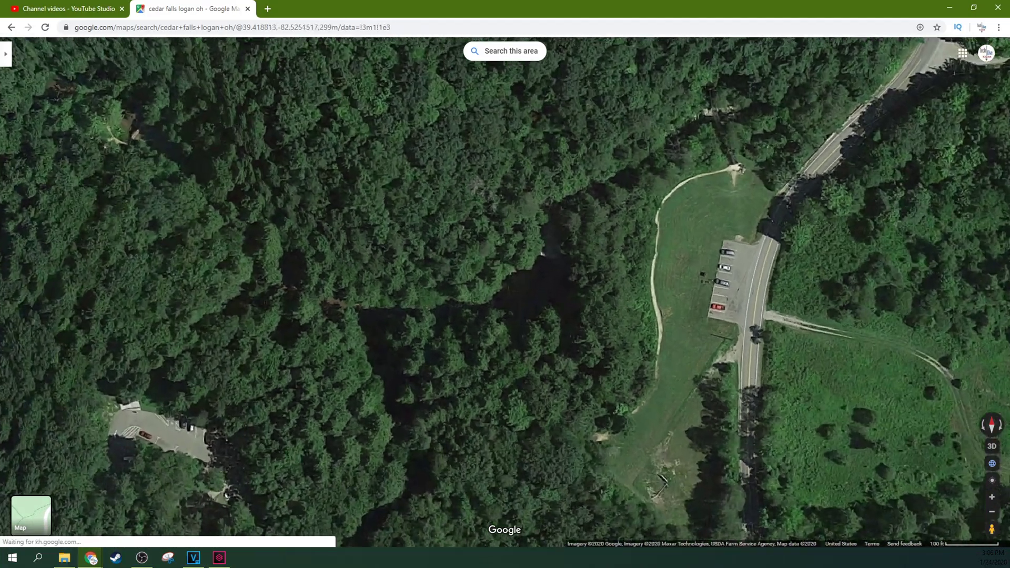
pyautogui.scroll(-2, 557, 284)
pyautogui.scroll(2, 558, 284)
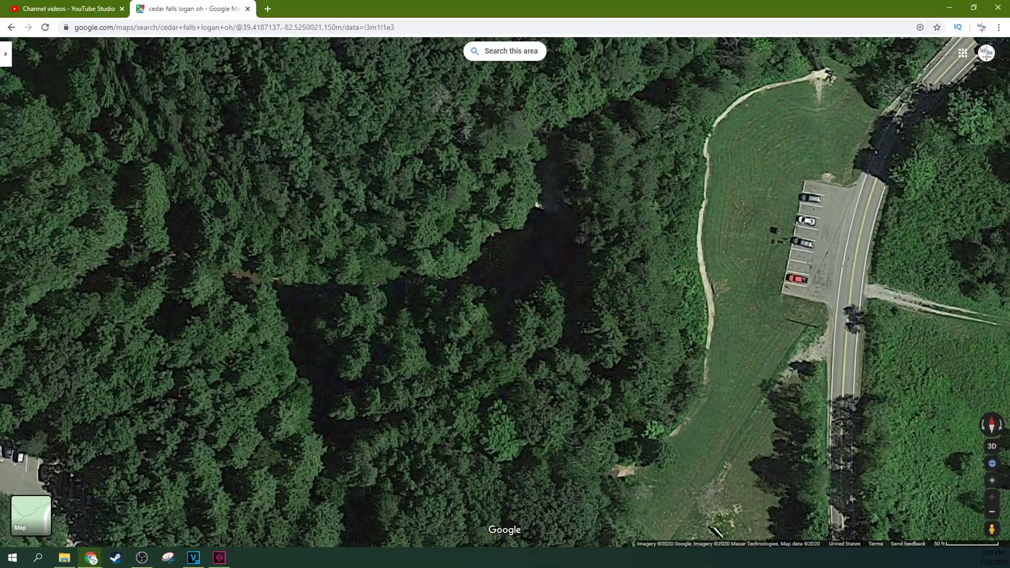
pyautogui.press('F11')
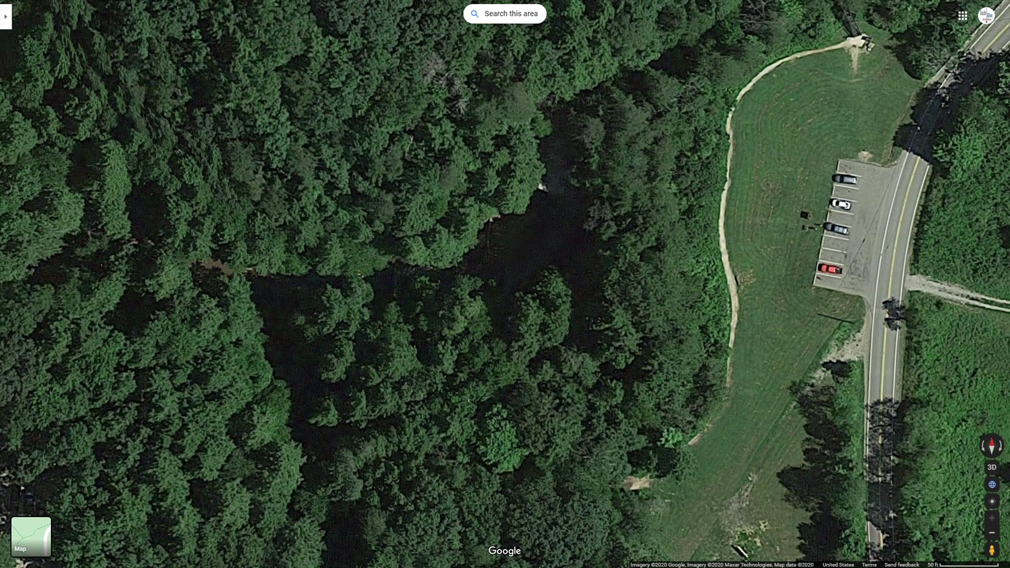
# Bring the OBS Studio window onto the recorded screen and position it over the map.
pyautogui.moveTo(1009, 182); pyautogui.dragTo(601, 112)
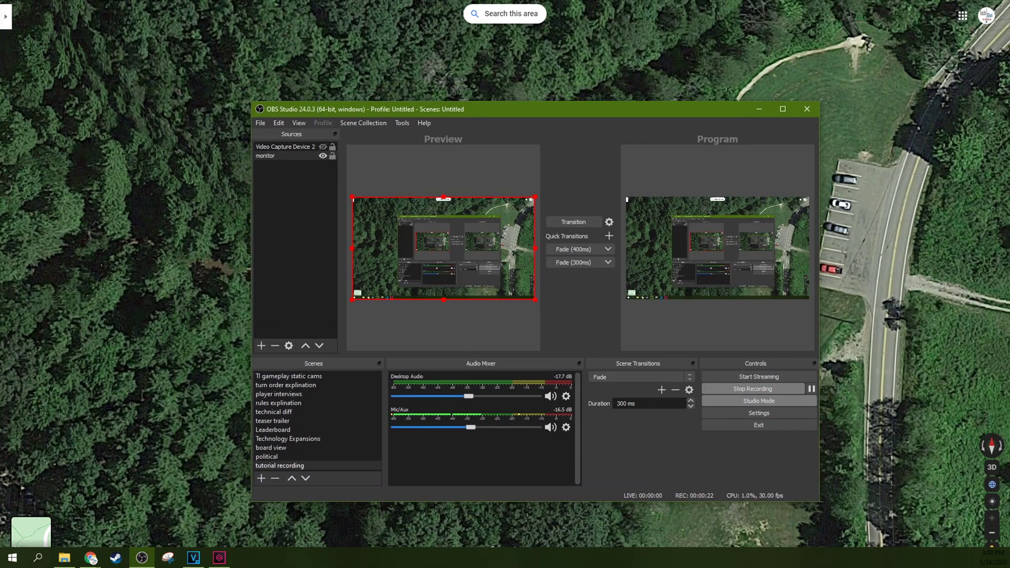
pyautogui.moveTo(601, 112); pyautogui.dragTo(561, 98)
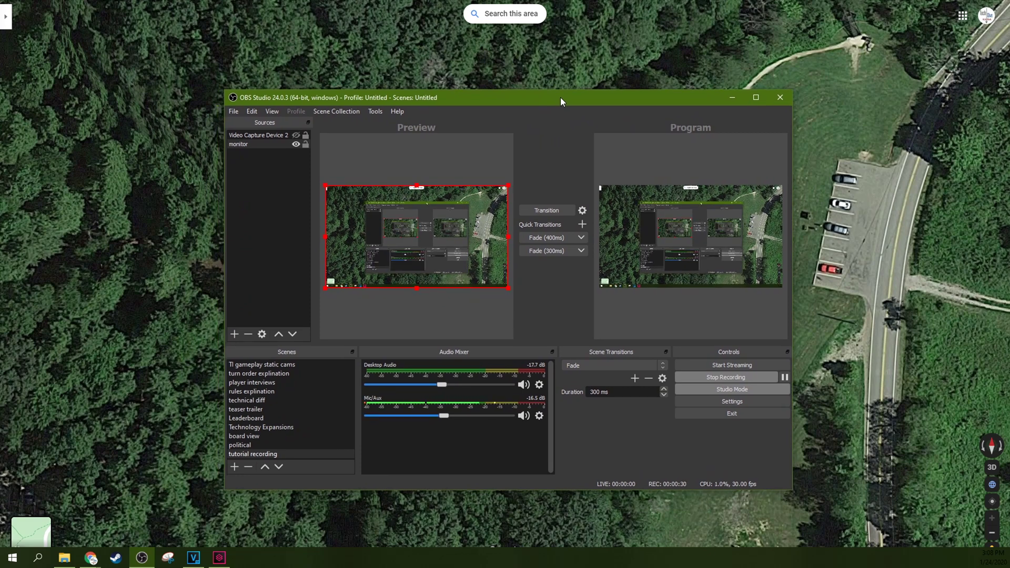
pyautogui.moveTo(561, 97); pyautogui.dragTo(529, 90)
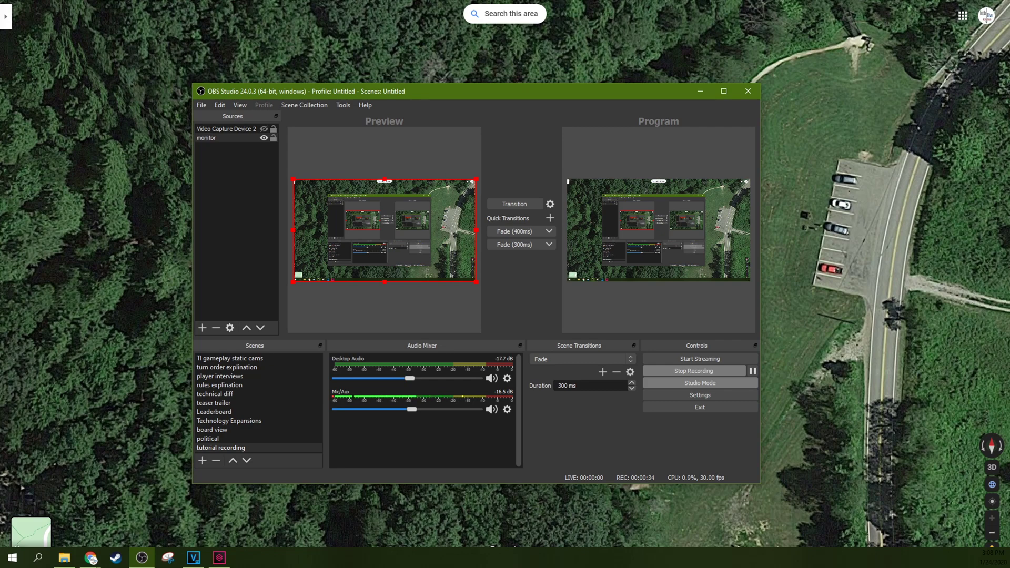
pyautogui.moveTo(529, 91); pyautogui.dragTo(510, 114)
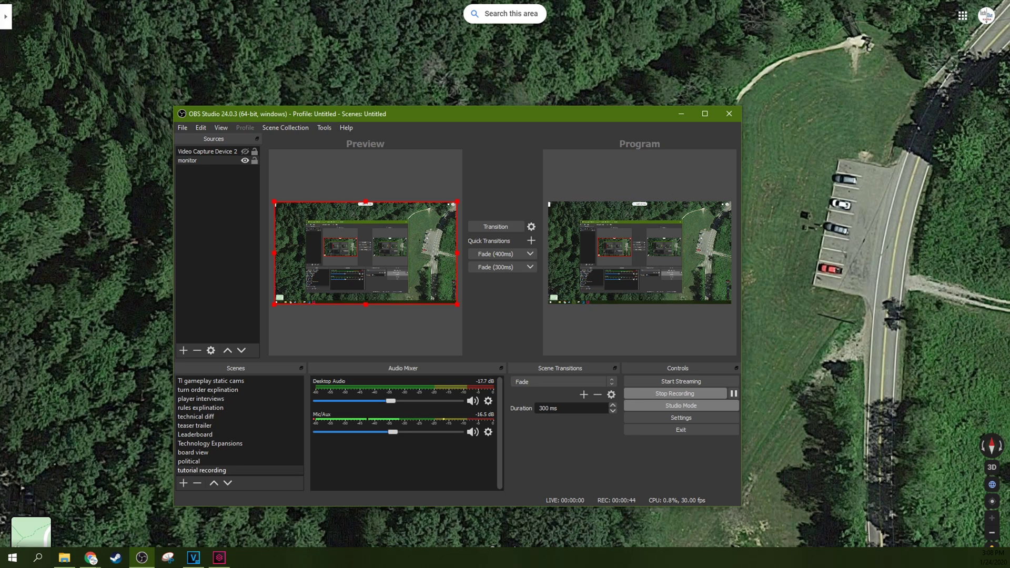
# Select the monitor source in the tutorial recording scene and examine its properties.
pyautogui.click(210, 161)
pyautogui.rightClick(217, 161)
pyautogui.press('Escape')
pyautogui.click(215, 295)
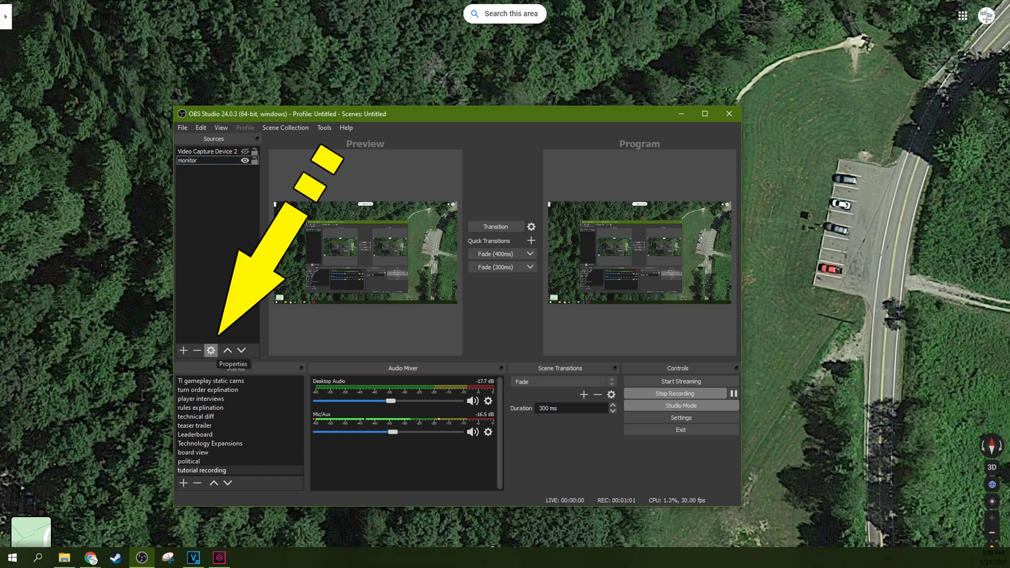
pyautogui.click(211, 351)
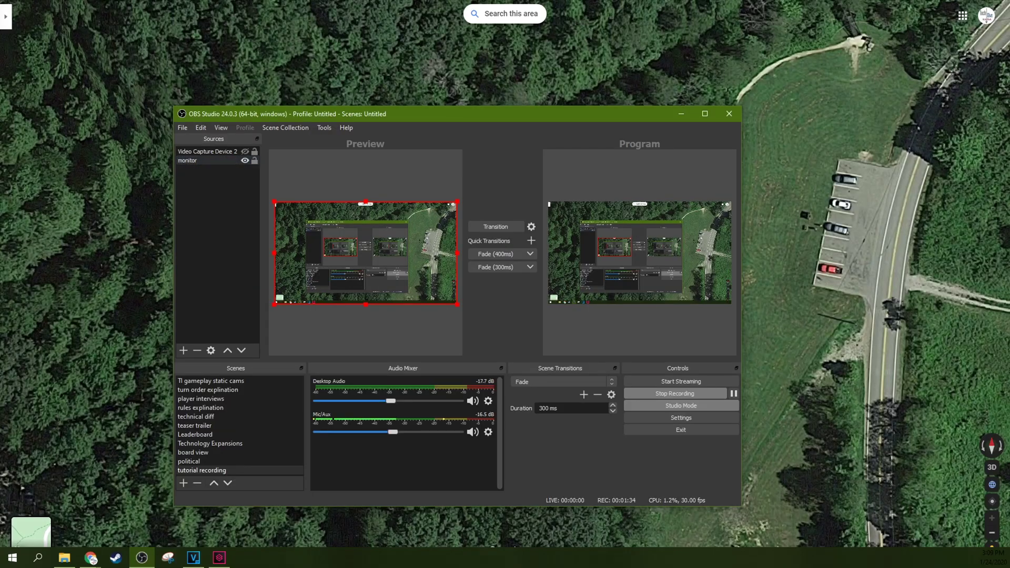
# Move the OBS Studio window off the map and recenter the satellite view on the waterfall.
pyautogui.moveTo(640, 110); pyautogui.dragTo(853, 130)
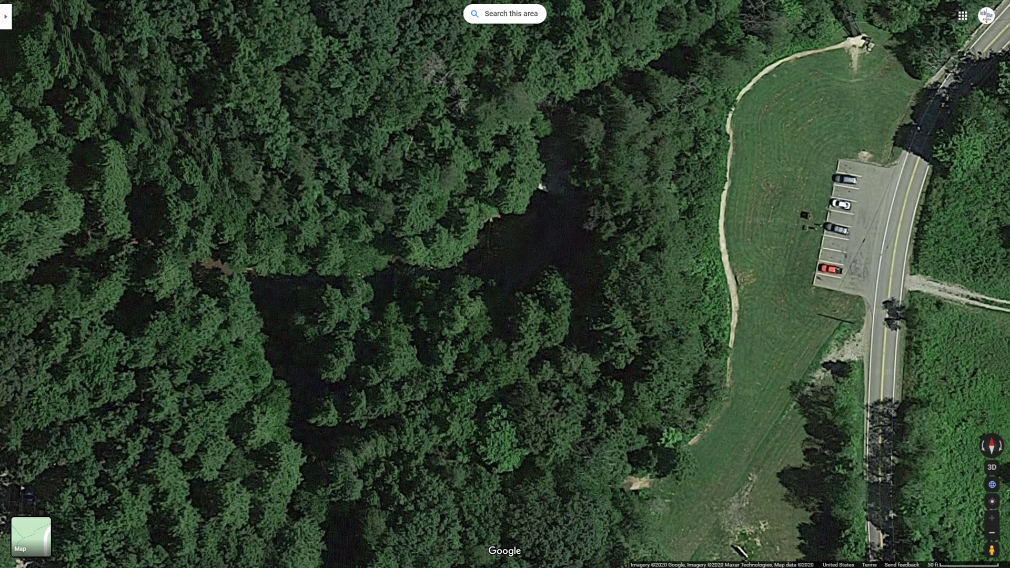
pyautogui.hotkey('alt', 'Tab')
pyautogui.moveTo(607, 195); pyautogui.dragTo(522, 167)
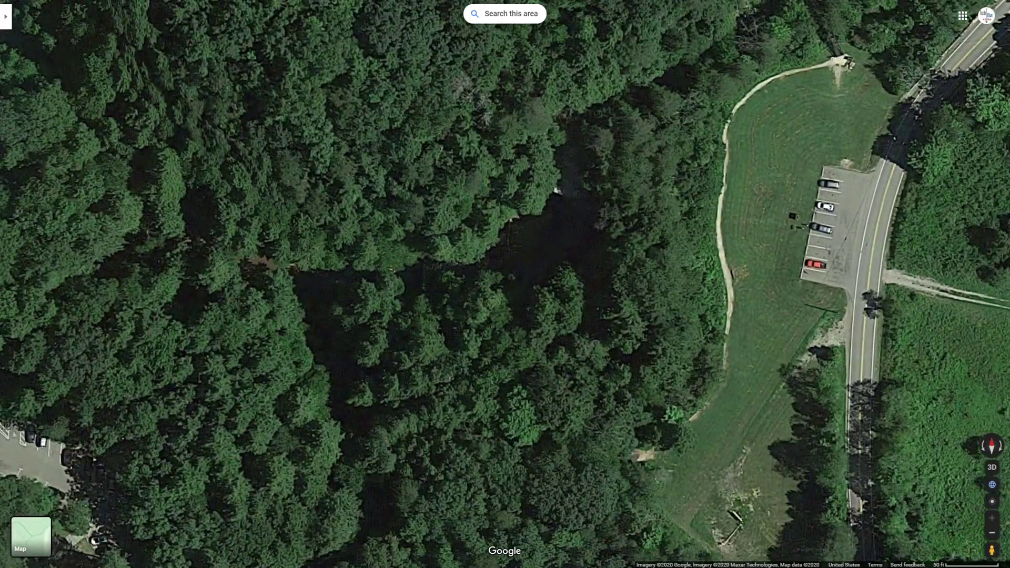
# Switch to the mouse wheel.ahk script in Notepad, place it over the map and shorten its window.
pyautogui.hotkey('alt', 'Tab')
pyautogui.moveTo(940, 254); pyautogui.dragTo(420, 194)
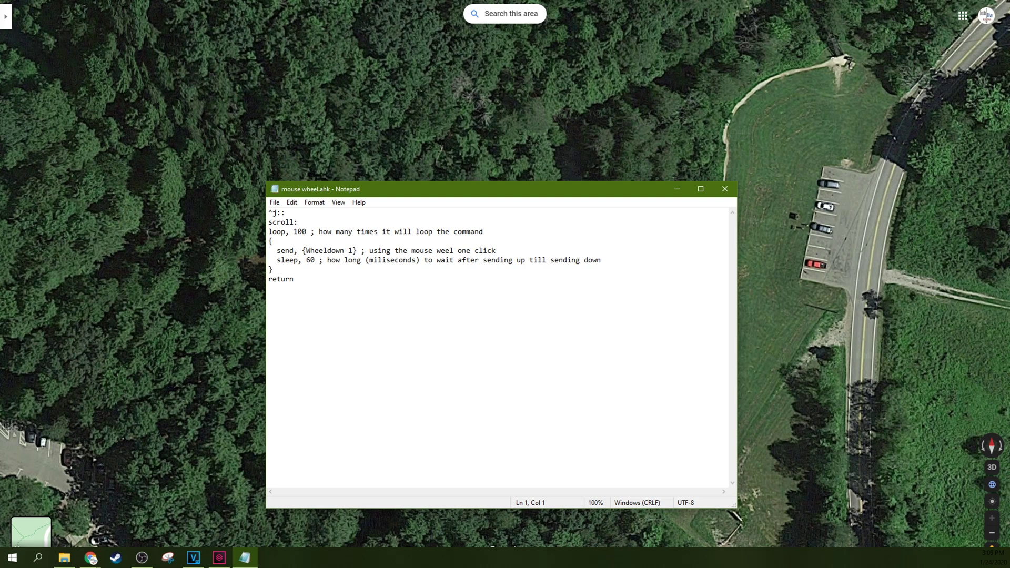
pyautogui.moveTo(385, 181)
pyautogui.mouseDown()
pyautogui.moveTo(384, 262)
pyautogui.moveTo(390, 185)
pyautogui.mouseUp()
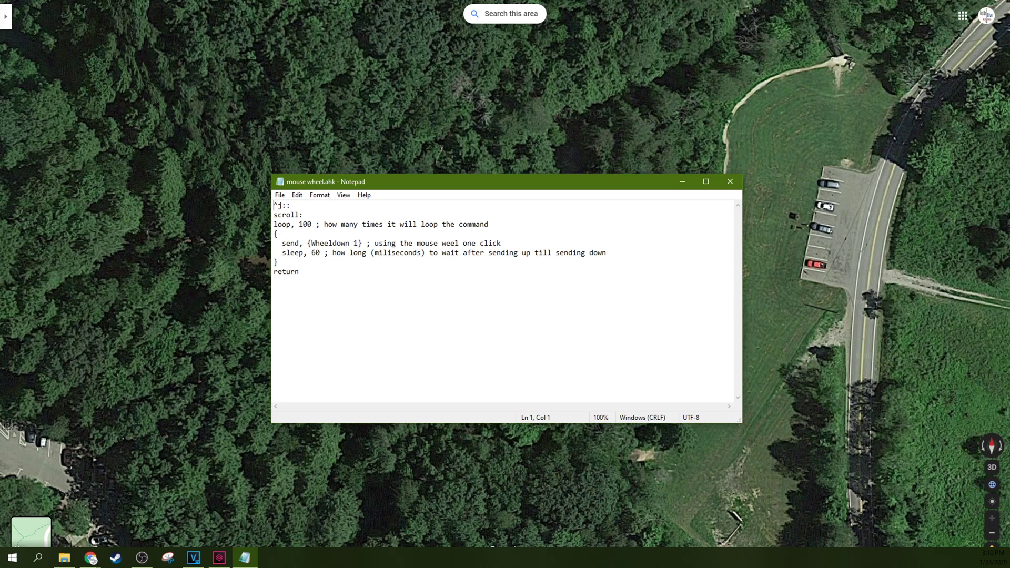
# Review the script's loop, send and sleep lines one by one, and minimize the Notepad window.
pyautogui.moveTo(274, 224); pyautogui.dragTo(489, 224)
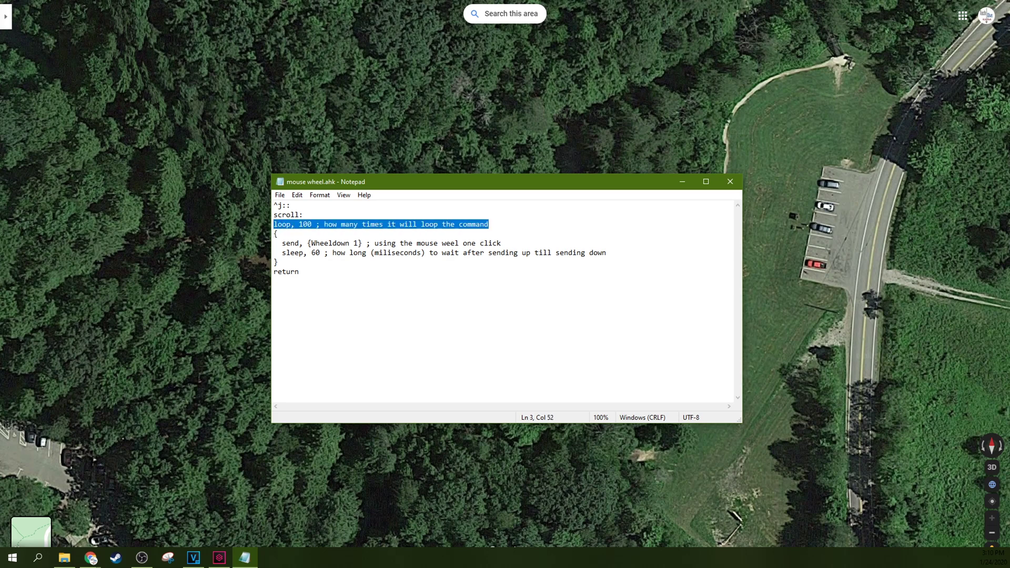
pyautogui.click(277, 233)
pyautogui.moveTo(282, 243); pyautogui.dragTo(501, 244)
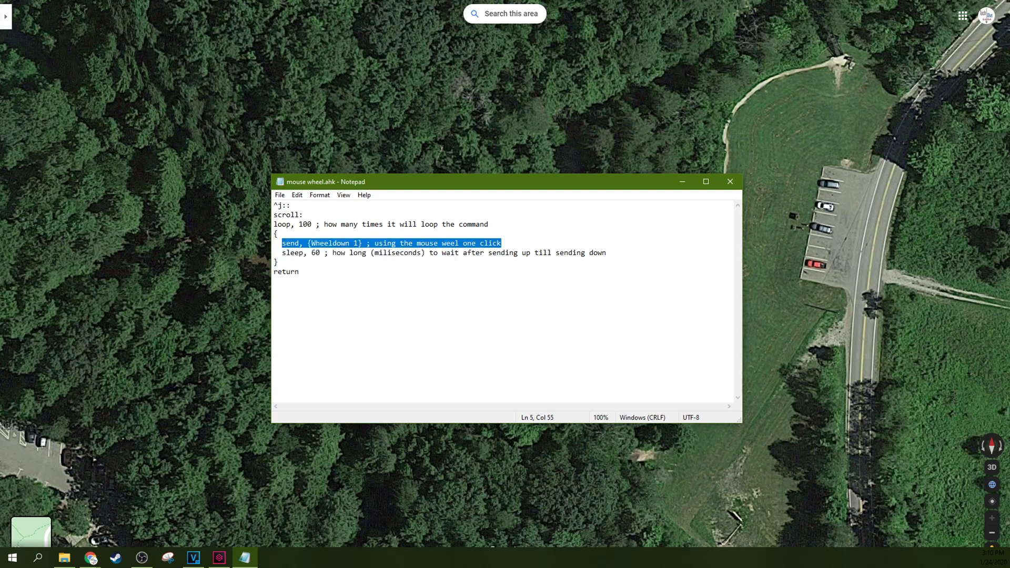
pyautogui.click(285, 252)
pyautogui.moveTo(282, 253); pyautogui.dragTo(607, 252)
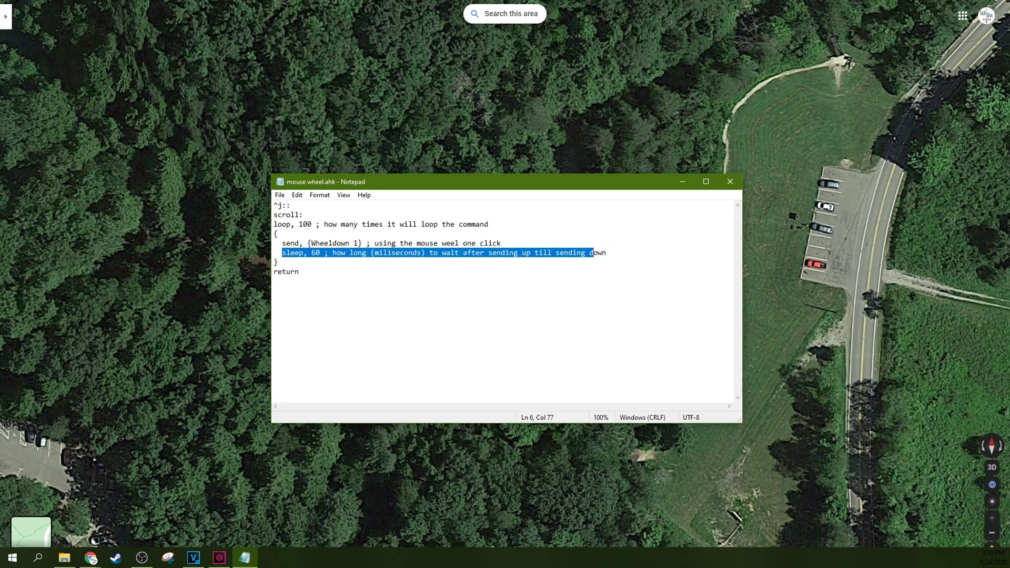
pyautogui.click(456, 253)
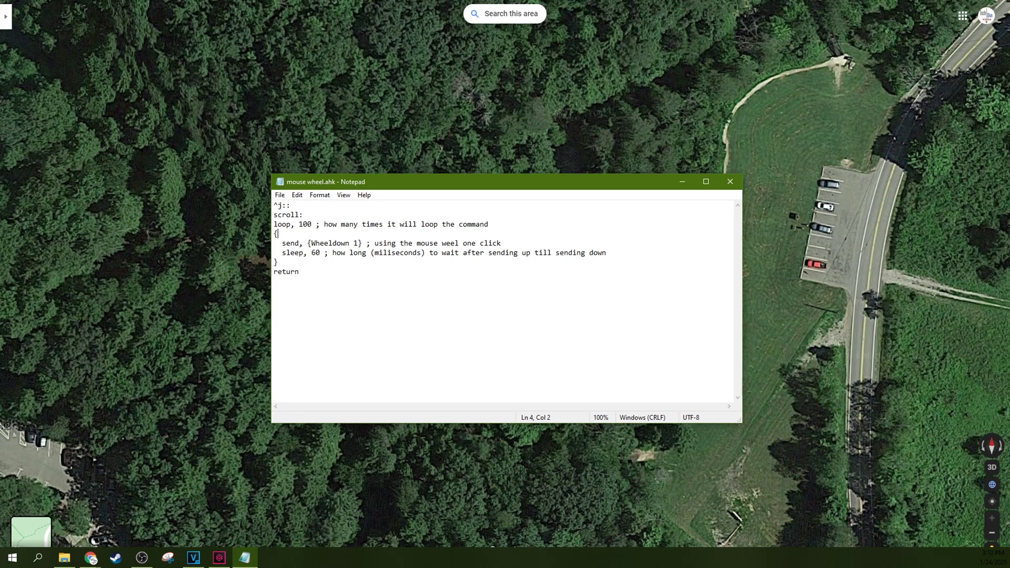
pyautogui.moveTo(489, 186); pyautogui.dragTo(498, 204)
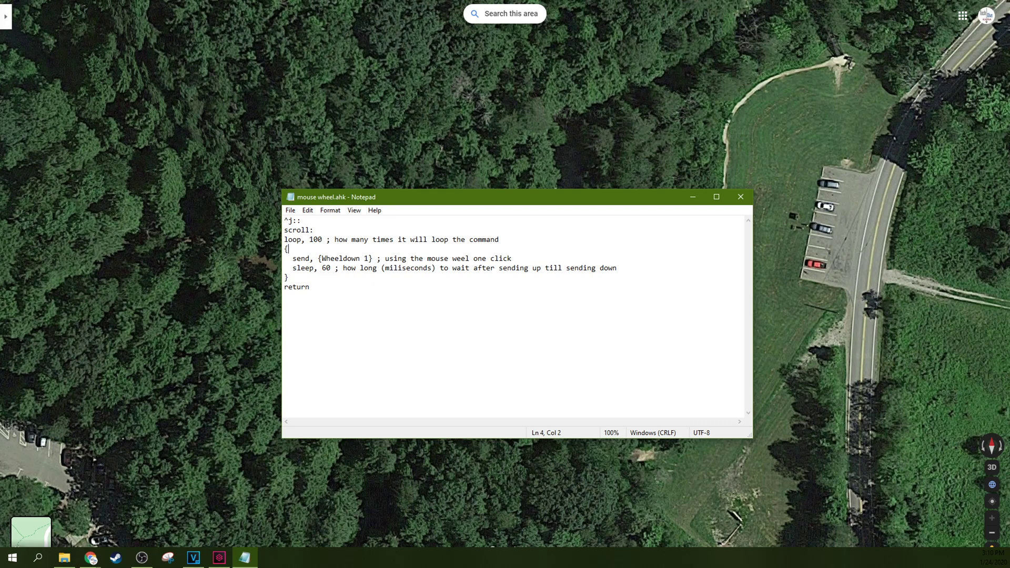
pyautogui.click(694, 197)
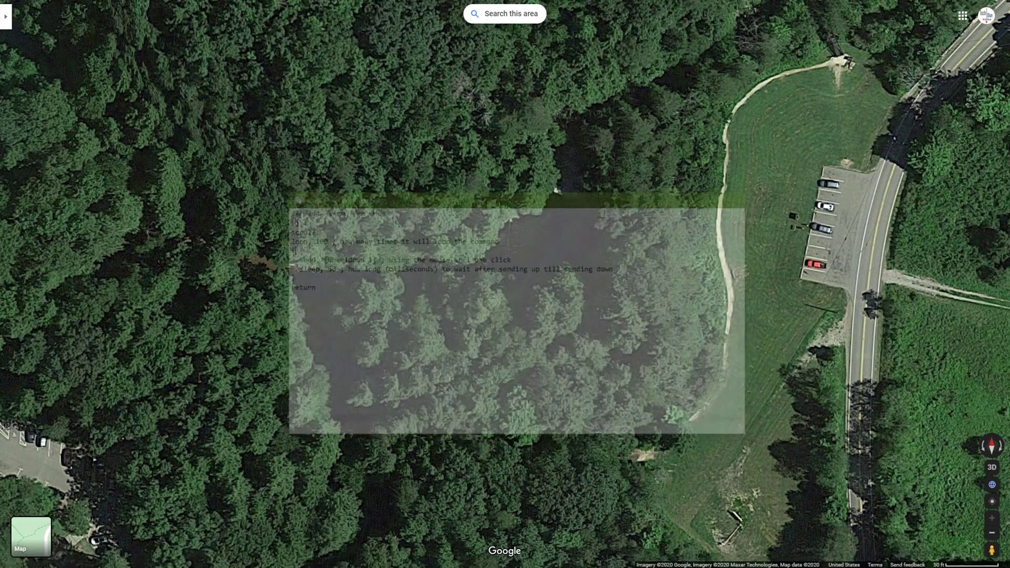
# Run the mouse wheel.ahk script from the auto hot keys scripts folder and zoom the map out to the whole globe.
pyautogui.hotkey('alt', 'Tab')
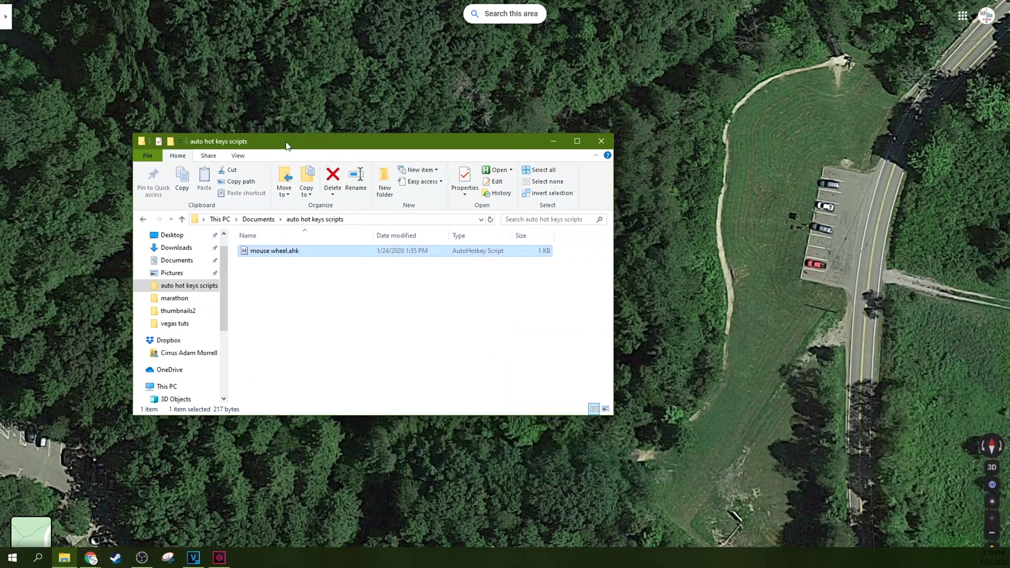
pyautogui.rightClick(349, 258)
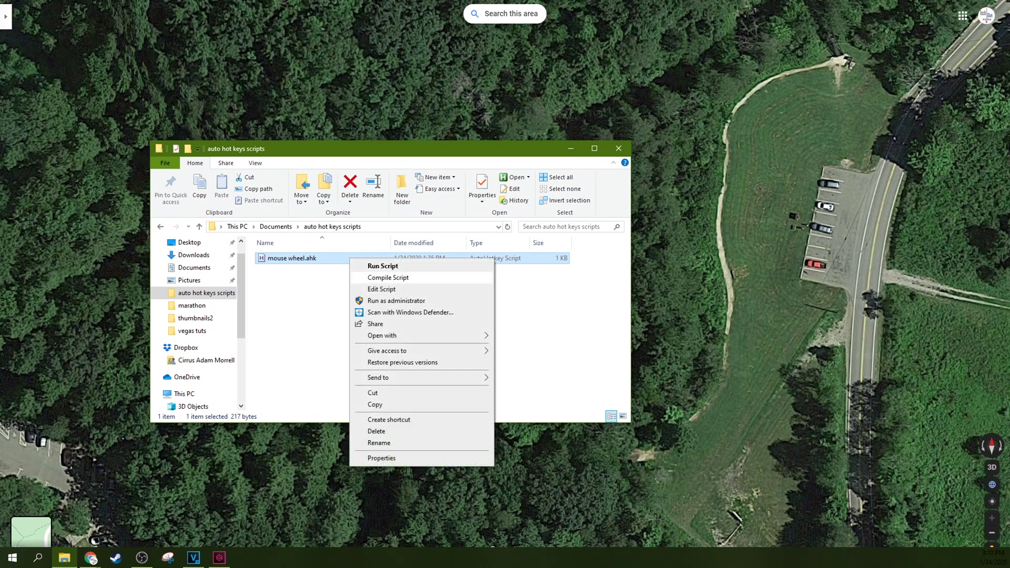
pyautogui.click(368, 264)
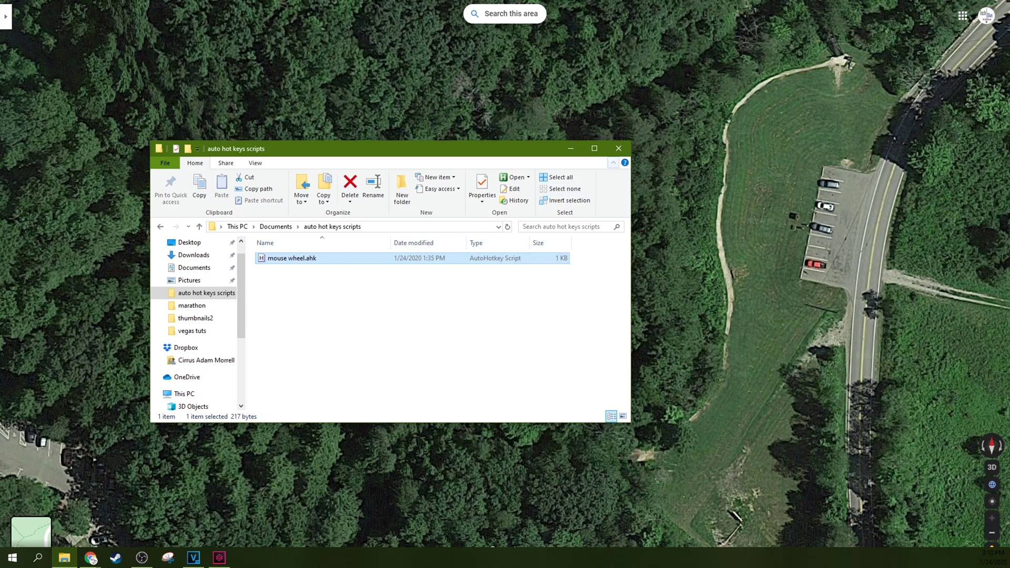
pyautogui.moveTo(532, 155); pyautogui.dragTo(554, 169)
pyautogui.scroll(-1, 554, 170)
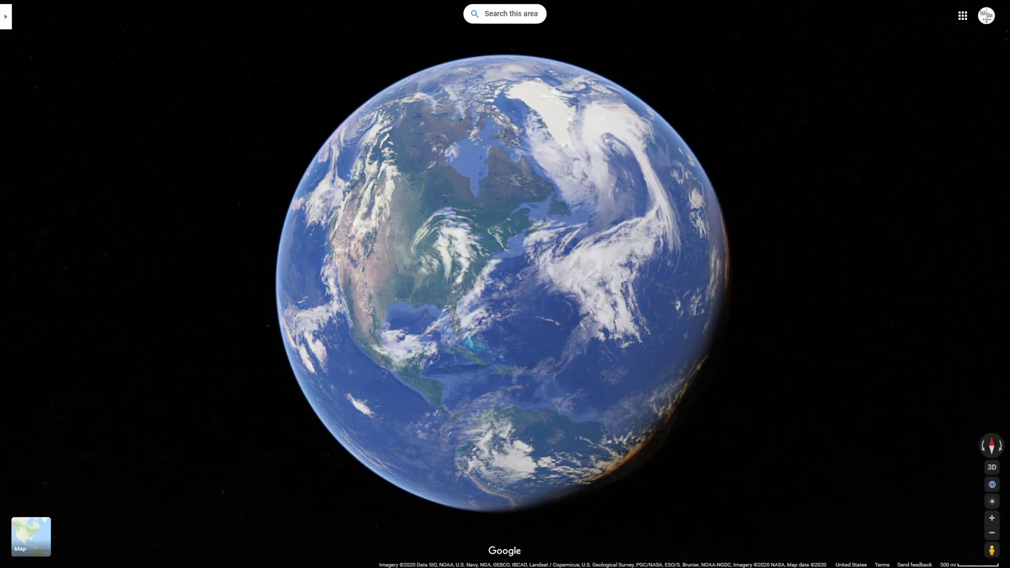
# Exit the full-screen map and switch to the falltoearth project in VEGAS Pro.
pyautogui.press('F11')
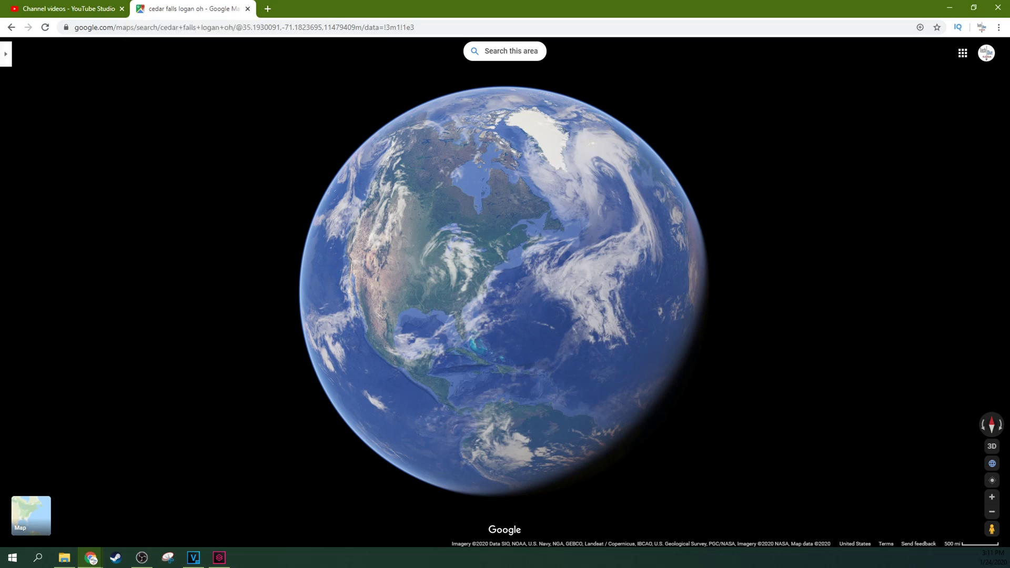
pyautogui.click(194, 558)
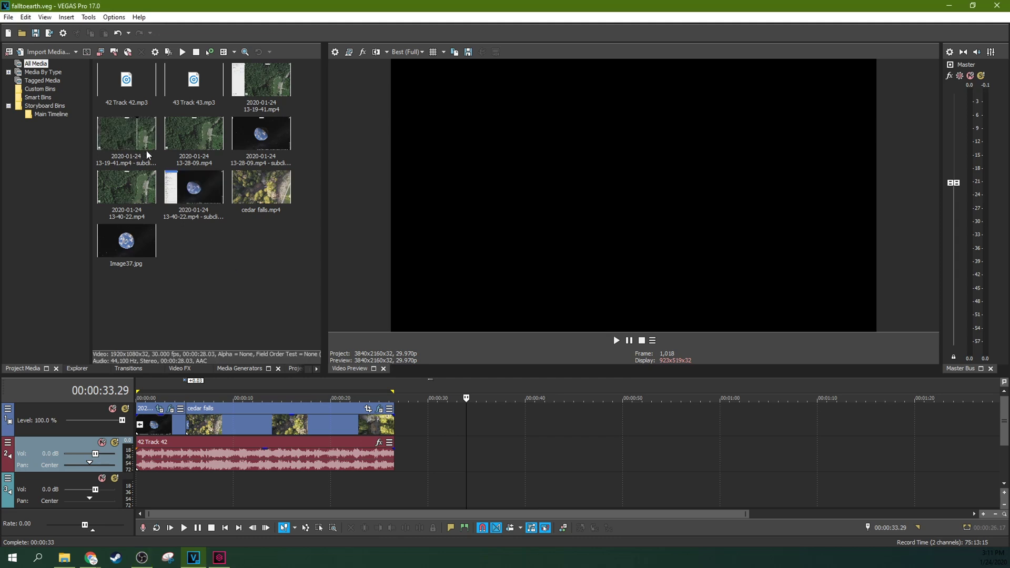
pyautogui.moveTo(193, 192); pyautogui.dragTo(472, 426)
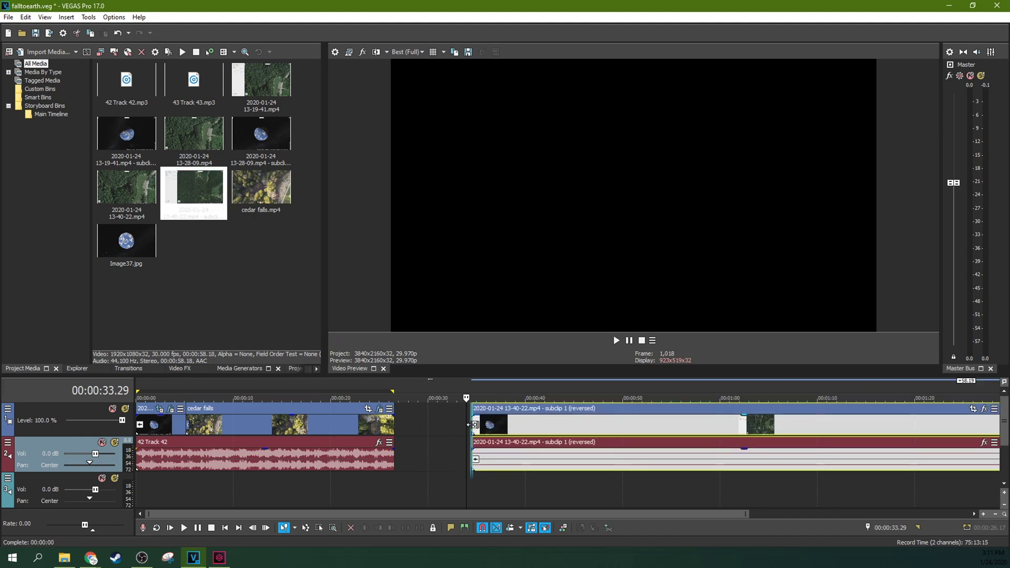
pyautogui.hotkey('ctrl', 'z')
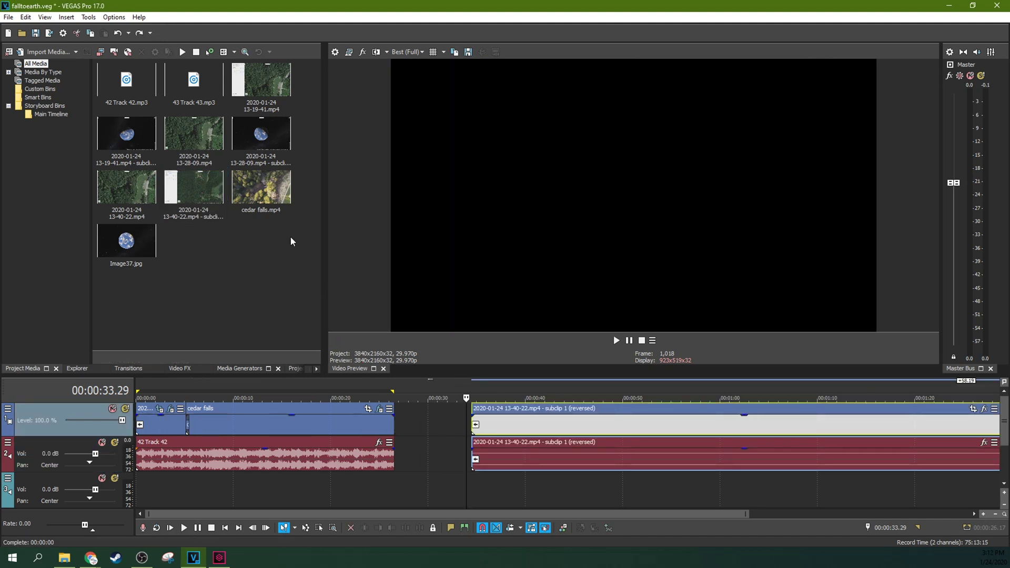
pyautogui.press('Delete')
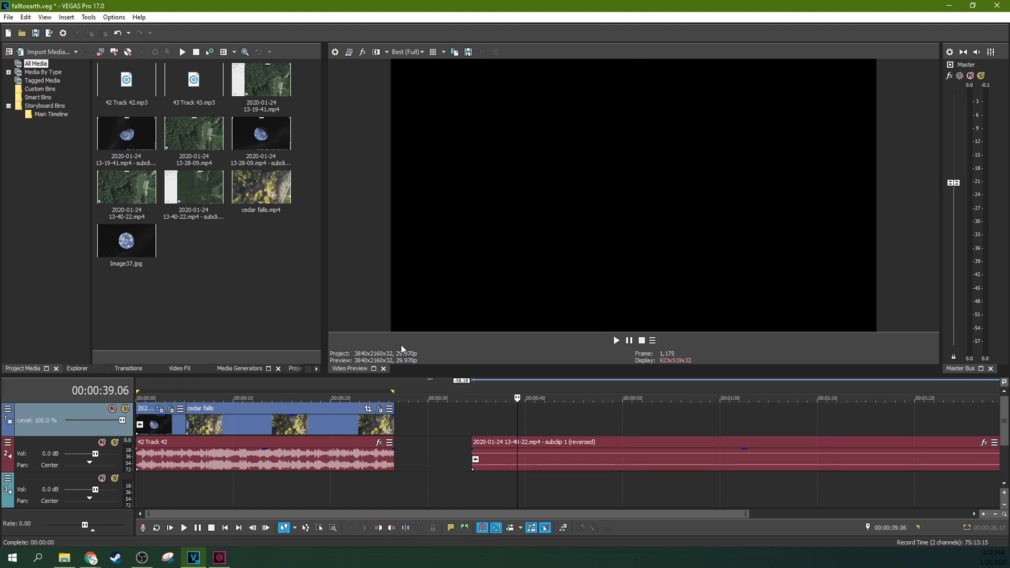
pyautogui.click(513, 448)
pyautogui.press('Delete')
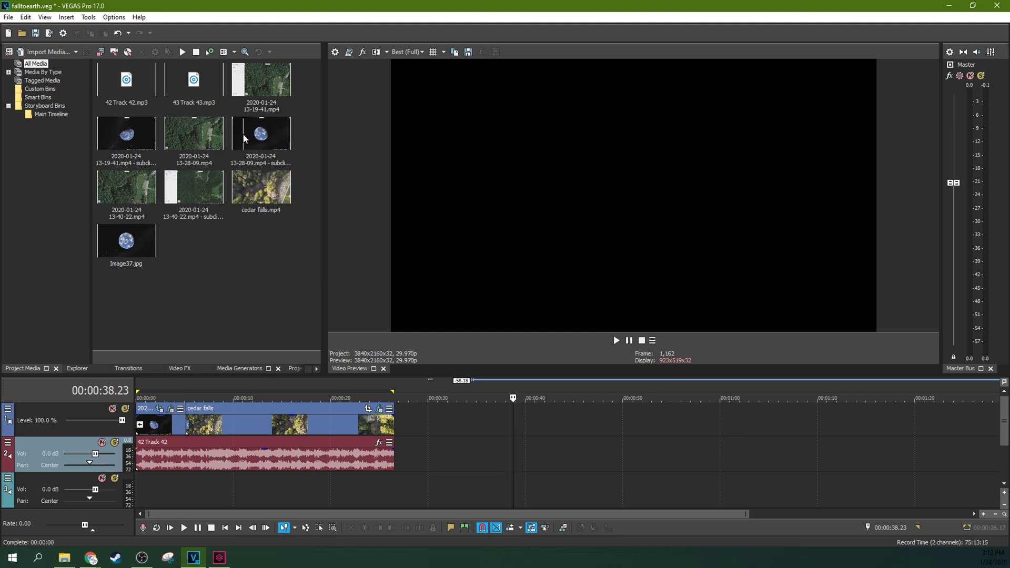
pyautogui.moveTo(244, 138); pyautogui.dragTo(470, 444)
pyautogui.rightClick(508, 422)
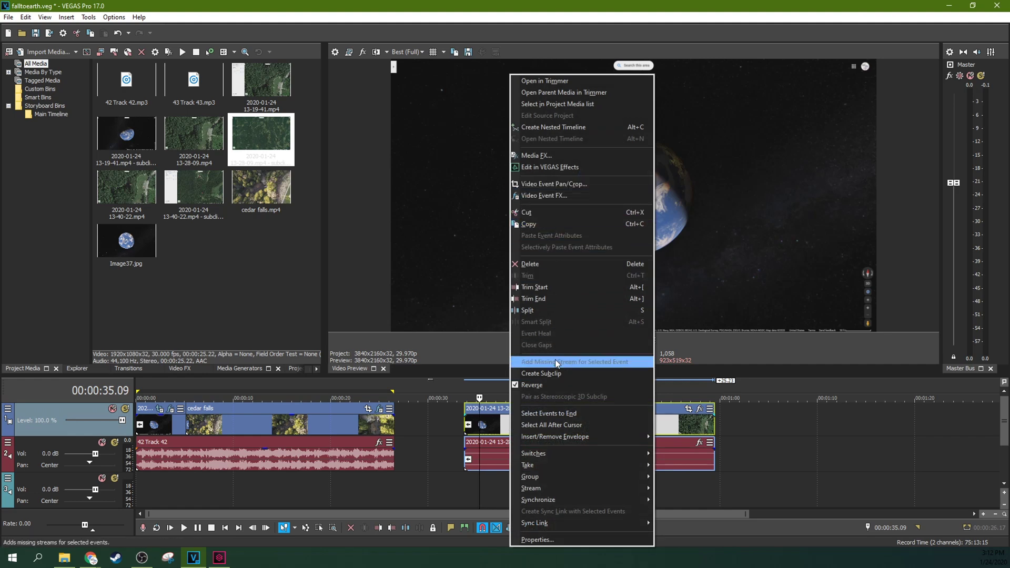
pyautogui.click(544, 386)
pyautogui.click(472, 440)
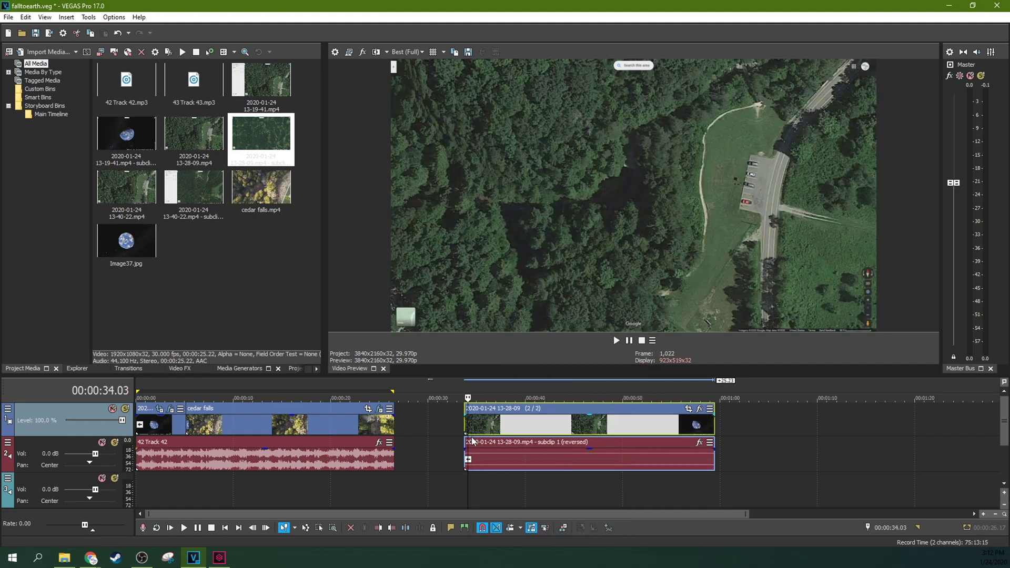
pyautogui.click(501, 468)
pyautogui.click(548, 455)
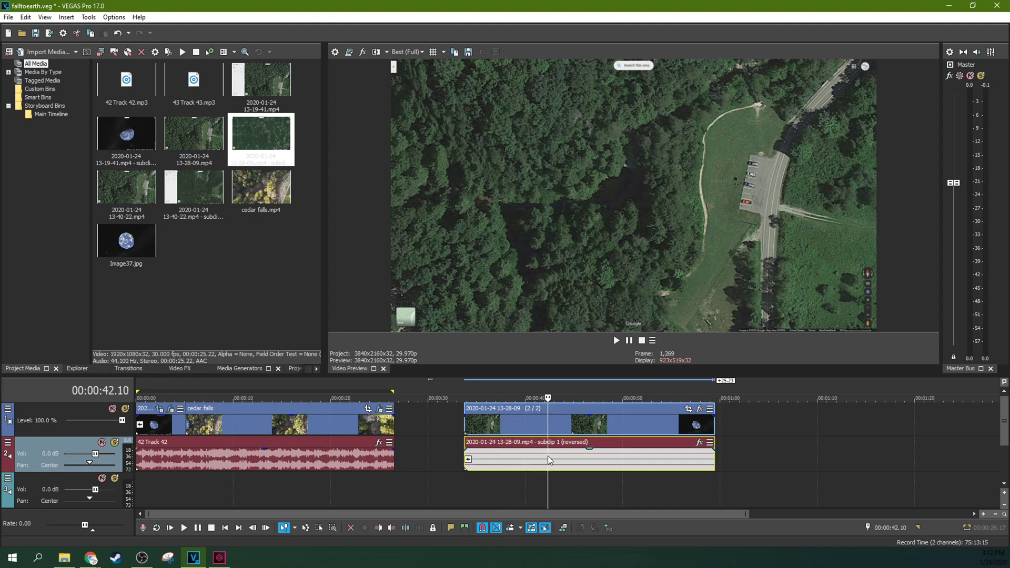
pyautogui.press('Delete')
pyautogui.click(464, 426)
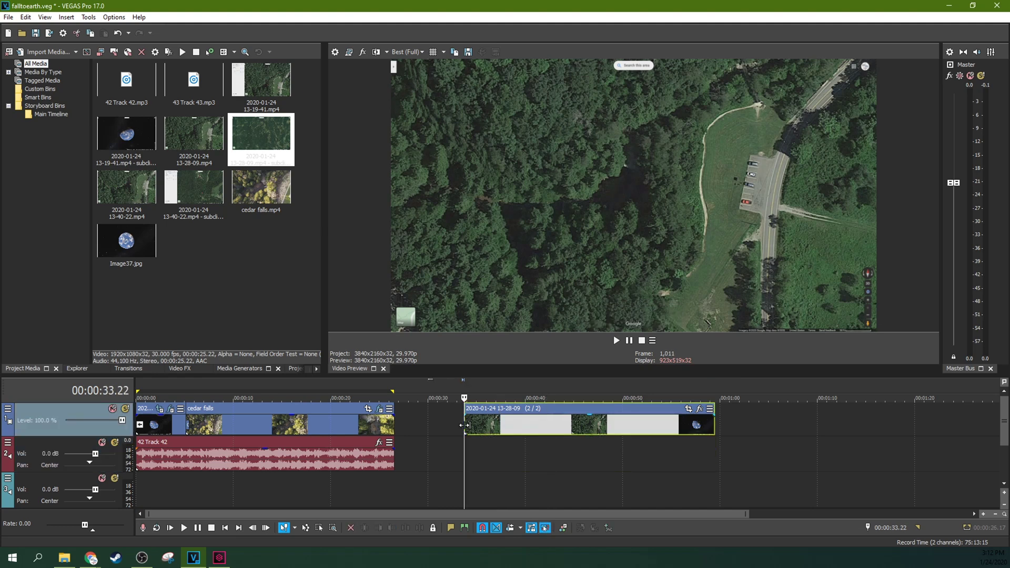
pyautogui.press('space')
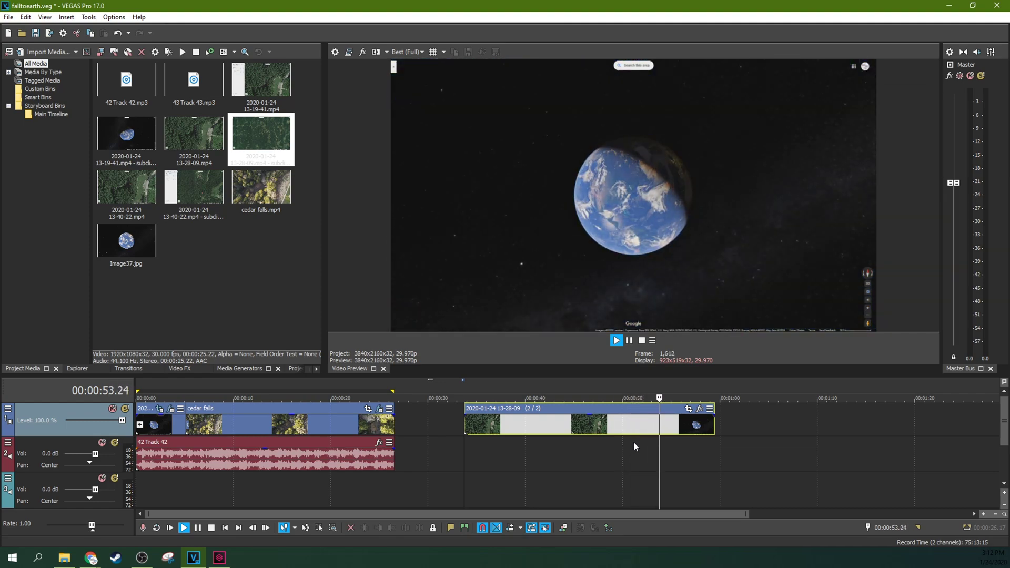
pyautogui.click(630, 341)
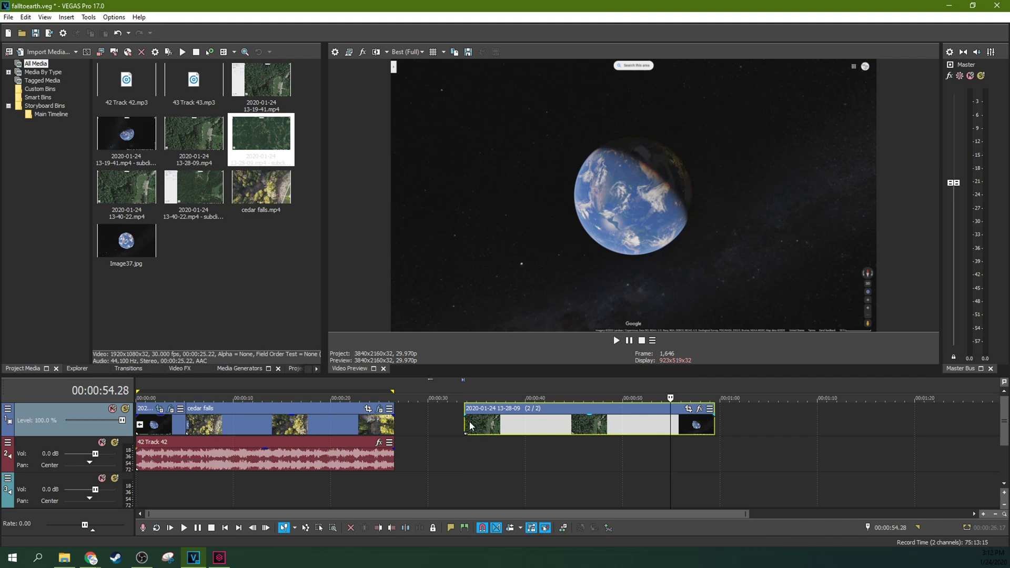
pyautogui.moveTo(466, 426); pyautogui.dragTo(591, 427)
pyautogui.click(643, 424)
pyautogui.moveTo(714, 426); pyautogui.dragTo(661, 428)
pyautogui.moveTo(592, 426); pyautogui.dragTo(607, 425)
pyautogui.moveTo(603, 425); pyautogui.dragTo(591, 427)
pyautogui.click(590, 426)
pyautogui.press('space')
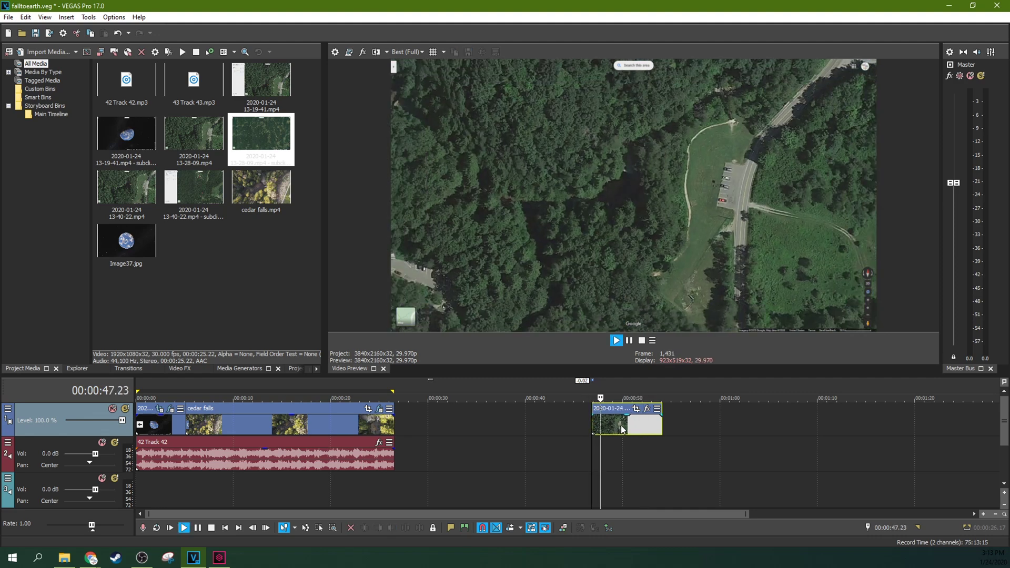
pyautogui.press('space')
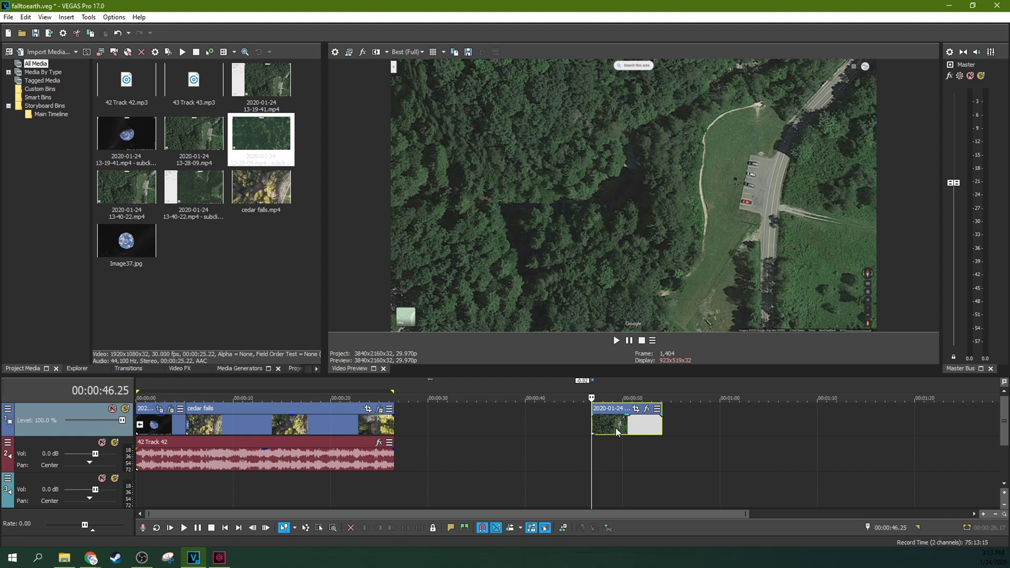
# Place cedar falls.mp4 directly after the trimmed zoom clip and reverse the zoom clip.
pyautogui.moveTo(283, 195); pyautogui.dragTo(679, 428)
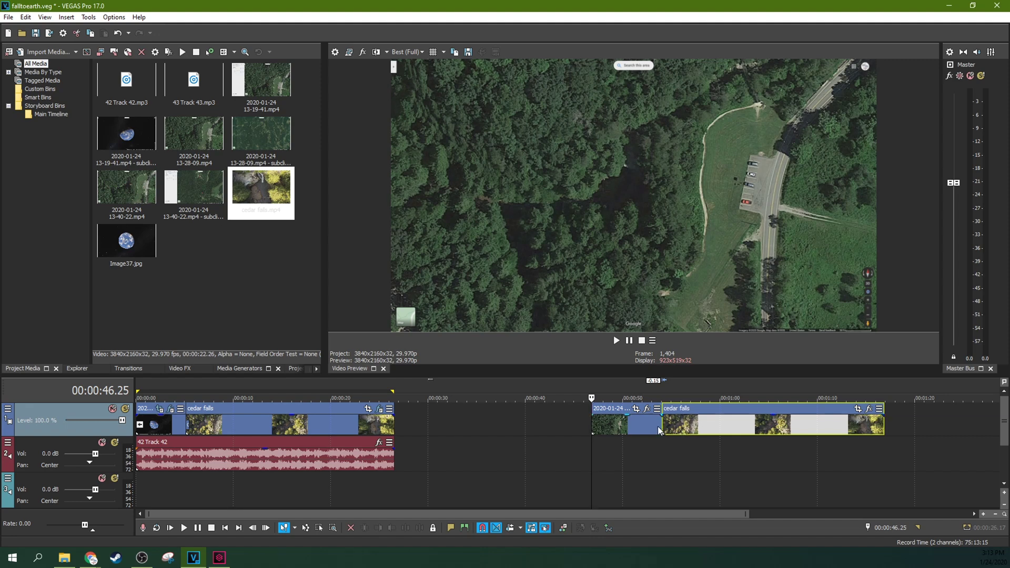
pyautogui.click(658, 433)
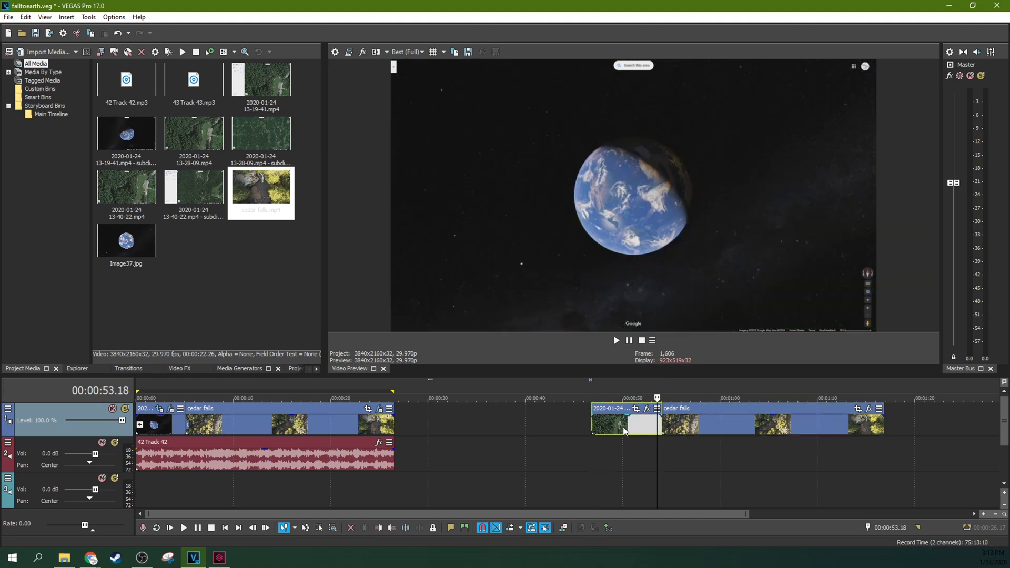
pyautogui.rightClick(628, 427)
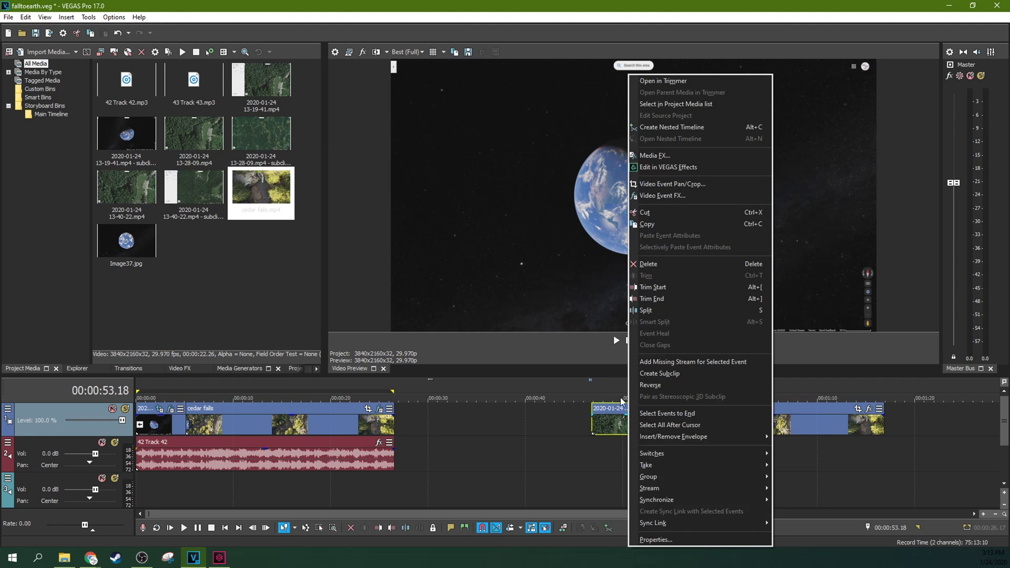
pyautogui.click(649, 387)
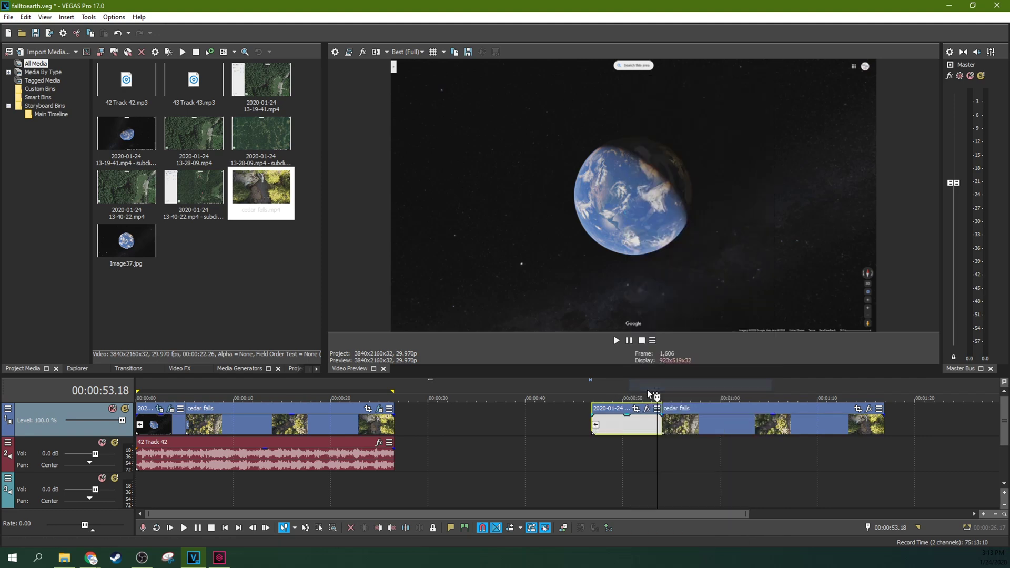
# Play and scrub through the reversed clip to examine the zoom from the globe down to the ground.
pyautogui.click(593, 426)
pyautogui.click(622, 426)
pyautogui.press('space')
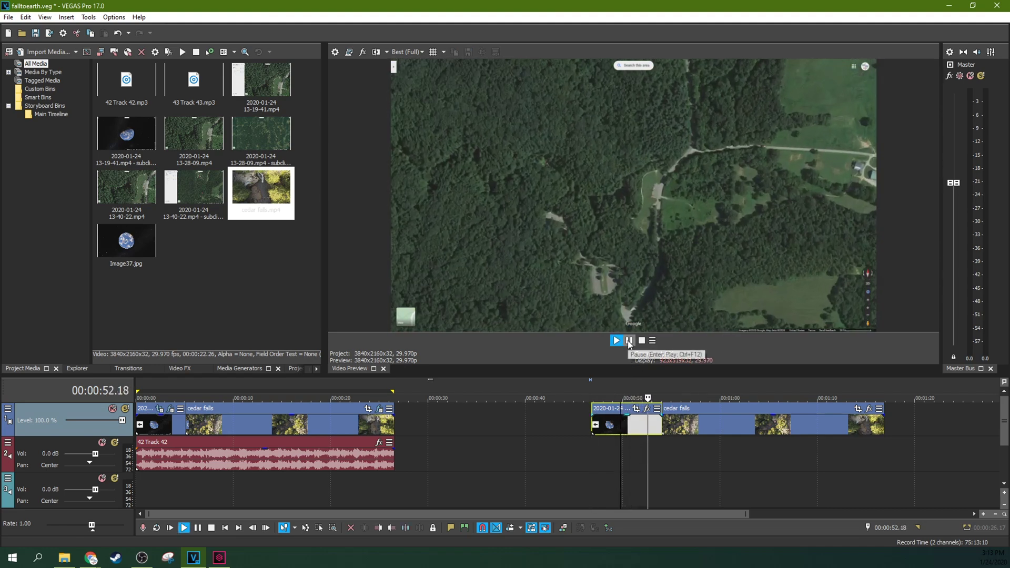
pyautogui.click(630, 342)
pyautogui.click(591, 425)
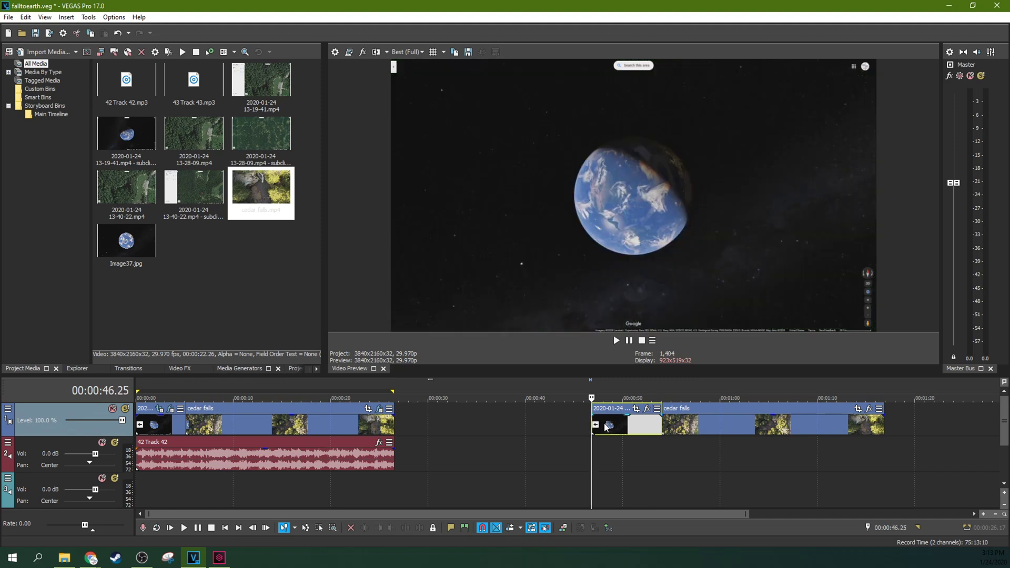
pyautogui.click(616, 427)
pyautogui.click(625, 429)
pyautogui.click(637, 434)
pyautogui.click(649, 429)
# Mark the loop region from 00:00:46.25 to 00:01:01.19 and open Selectively Prerender Video, closing it without rendering.
pyautogui.moveTo(593, 387); pyautogui.dragTo(736, 392)
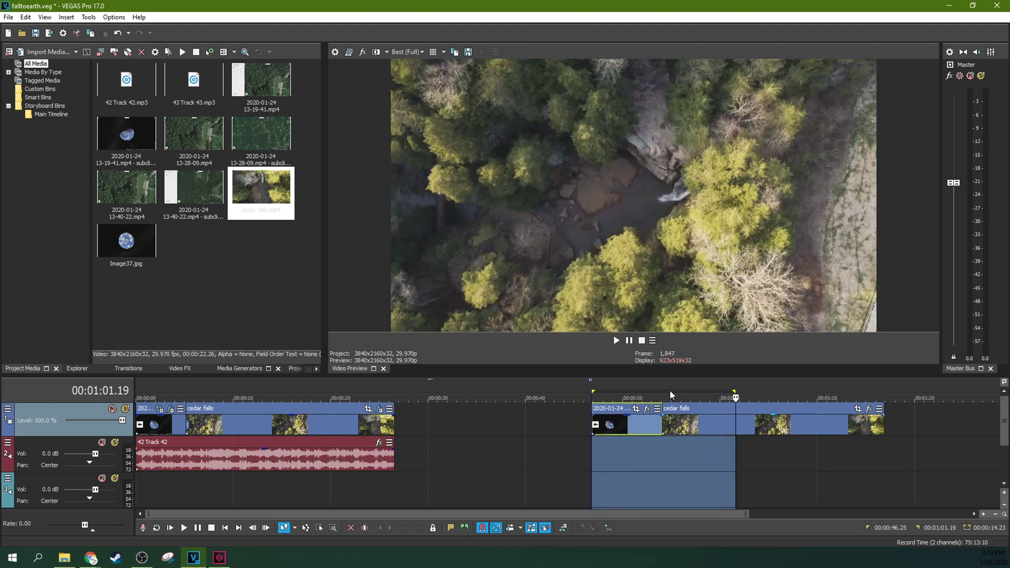
pyautogui.rightClick(644, 394)
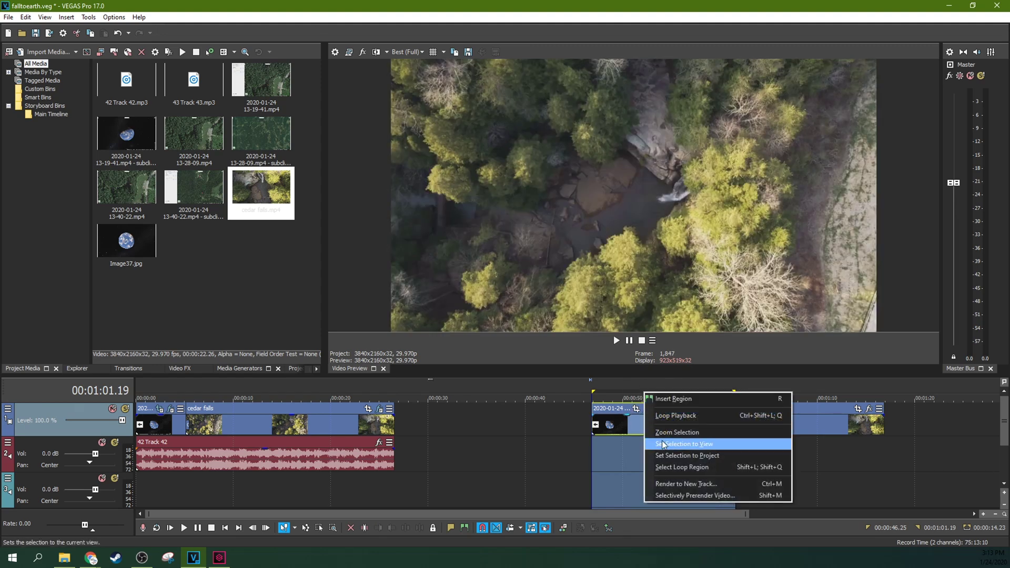
pyautogui.click(673, 495)
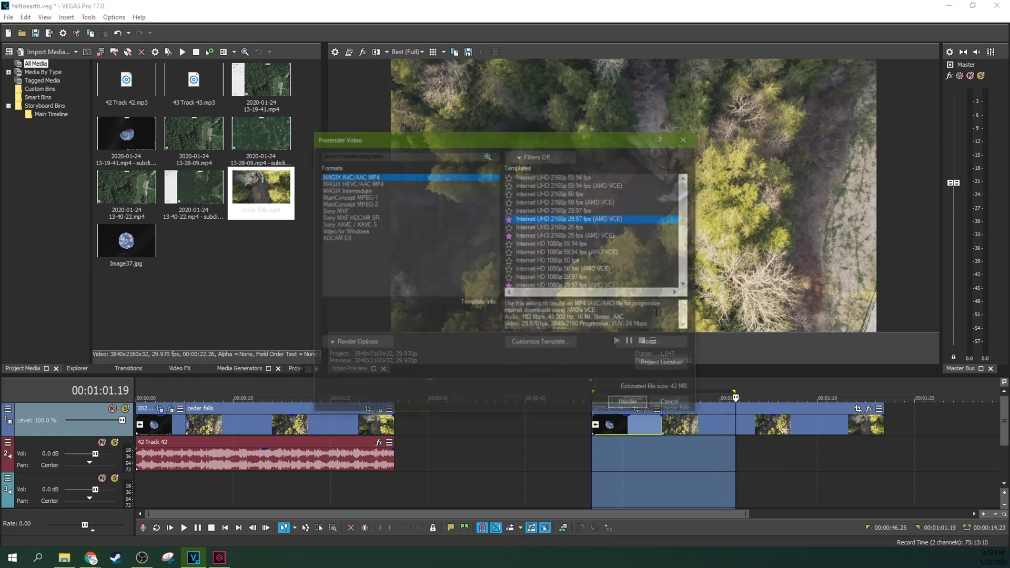
pyautogui.click(686, 138)
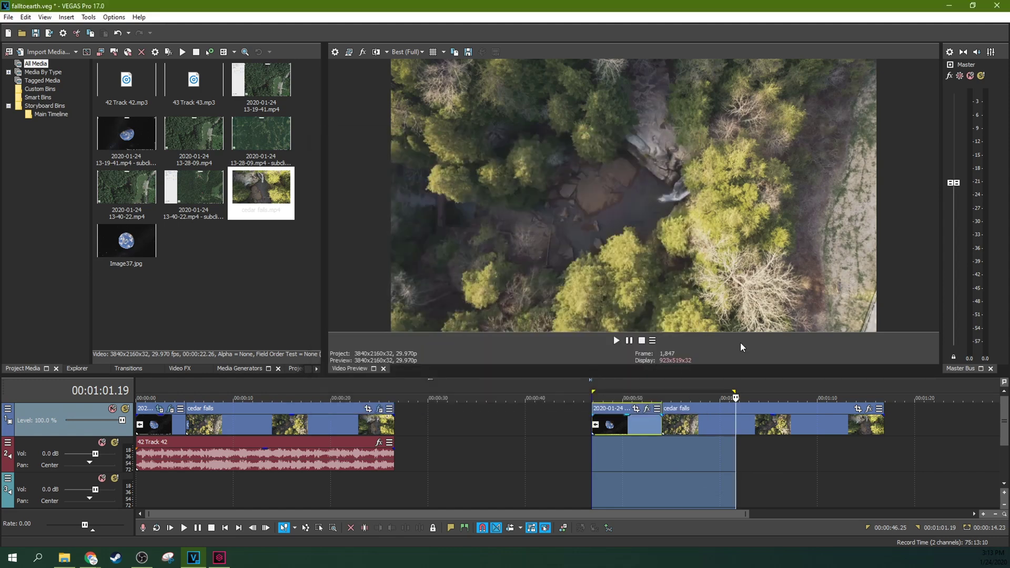
# Crop the reversed zoom clip at 00:00:48.28 with Event Pan/Crop to 1,708.5 by 961.0, cutting off the map interface.
pyautogui.click(568, 430)
pyautogui.click(604, 421)
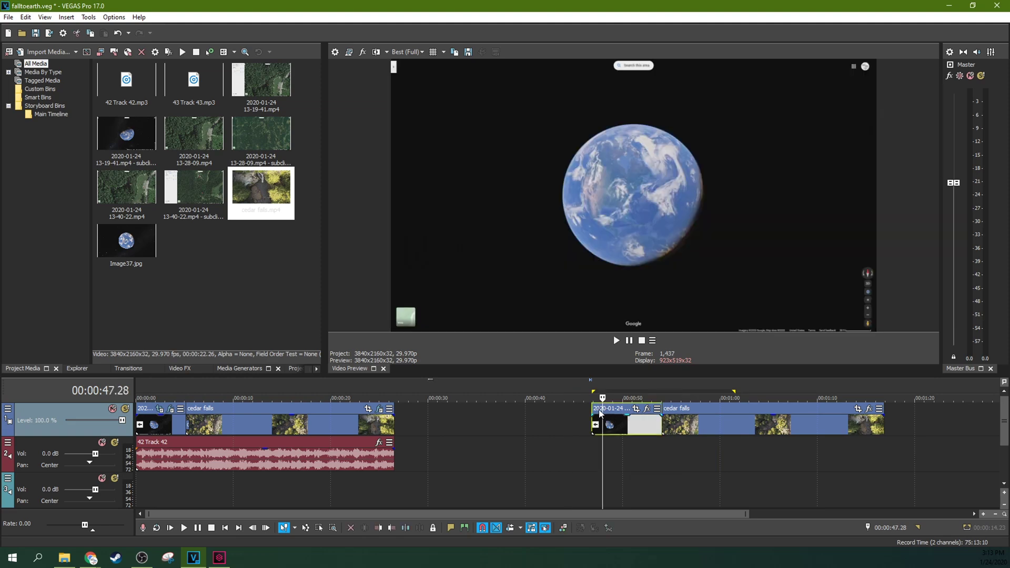
pyautogui.click(613, 425)
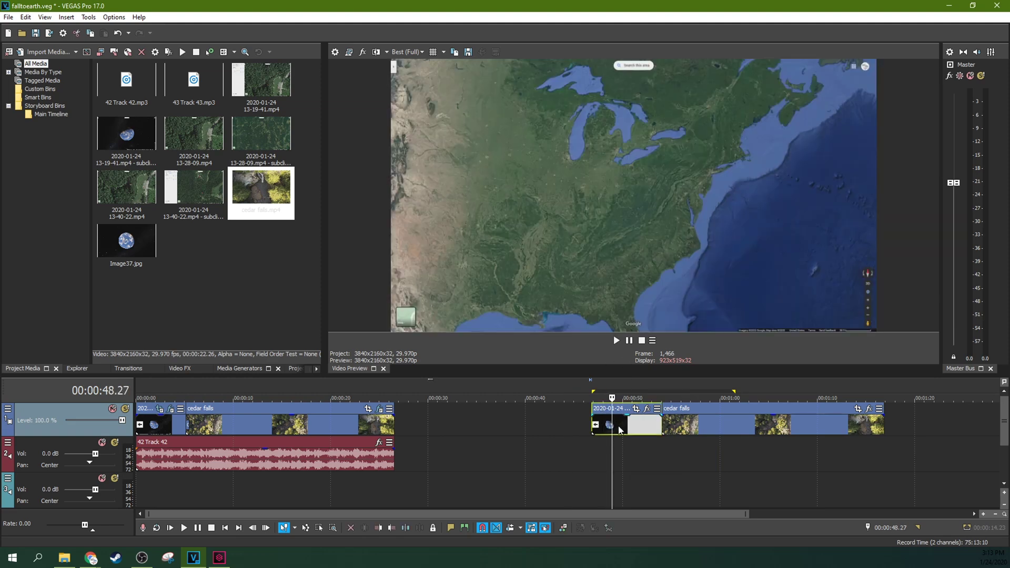
pyautogui.scroll(-1, 619, 425)
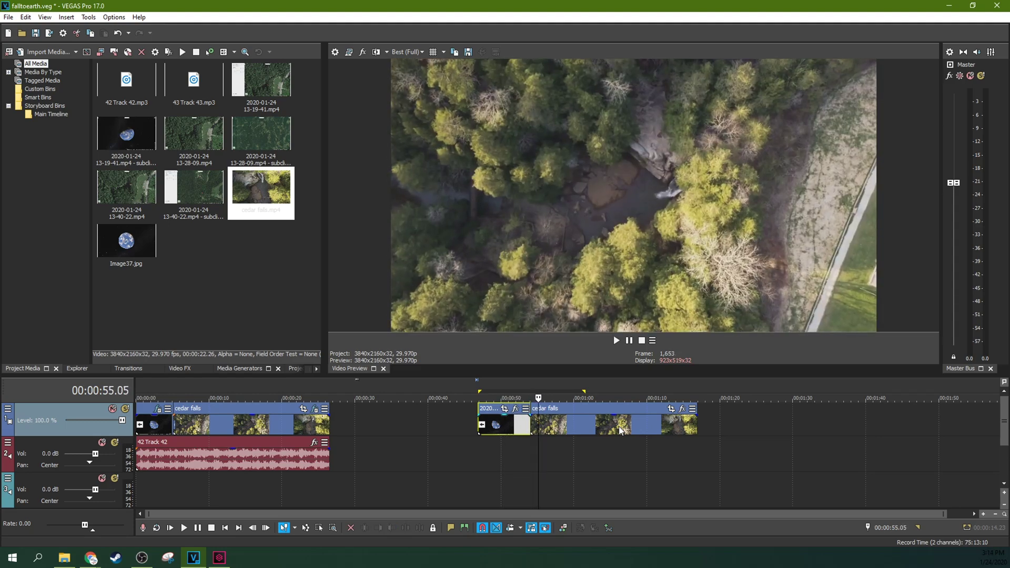
pyautogui.click(494, 427)
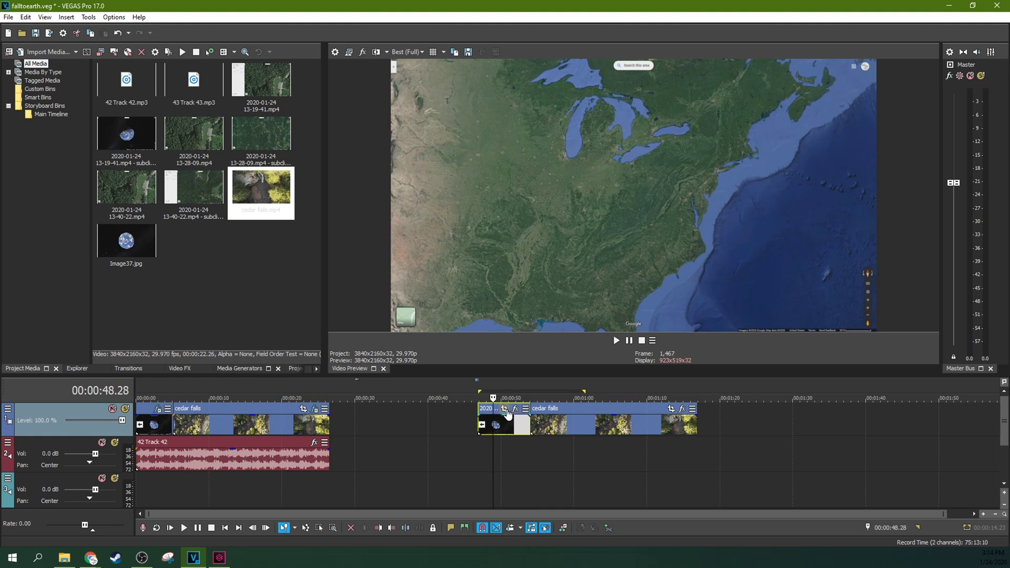
pyautogui.click(504, 408)
pyautogui.moveTo(283, 187); pyautogui.dragTo(490, 173)
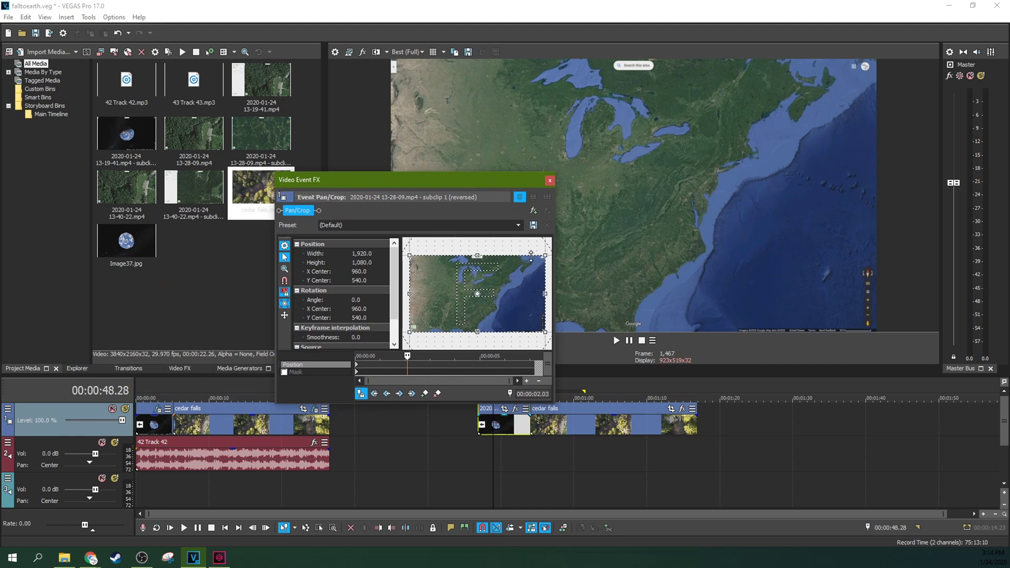
pyautogui.moveTo(545, 255); pyautogui.dragTo(543, 260)
pyautogui.moveTo(480, 188); pyautogui.dragTo(282, 225)
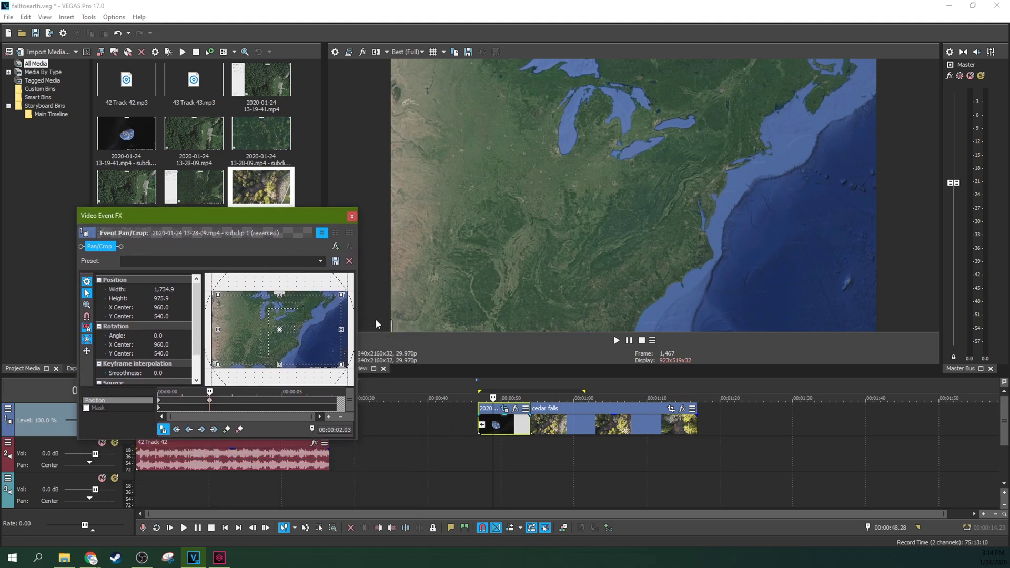
pyautogui.moveTo(340, 296); pyautogui.dragTo(339, 297)
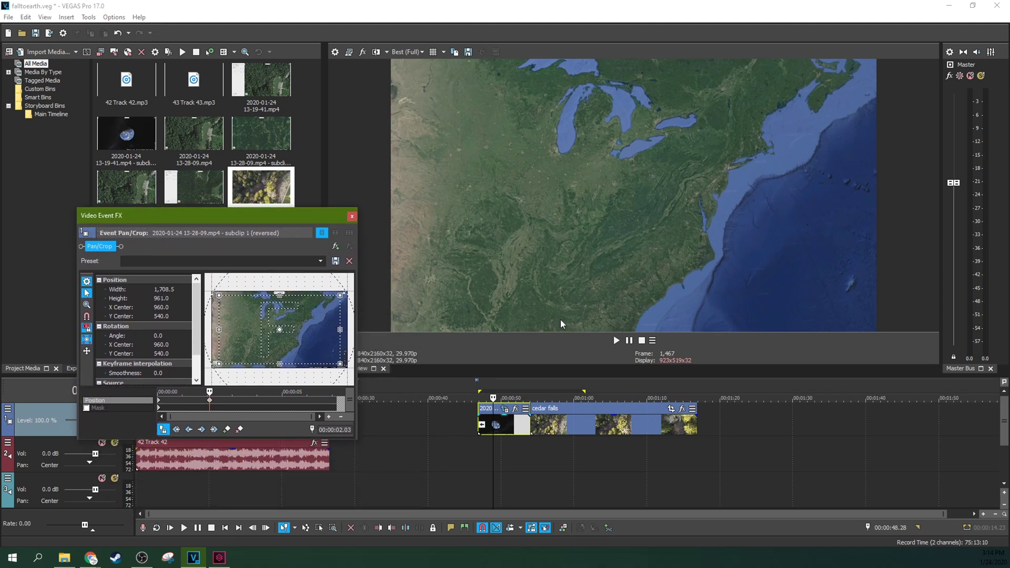
pyautogui.moveTo(308, 215); pyautogui.dragTo(378, 209)
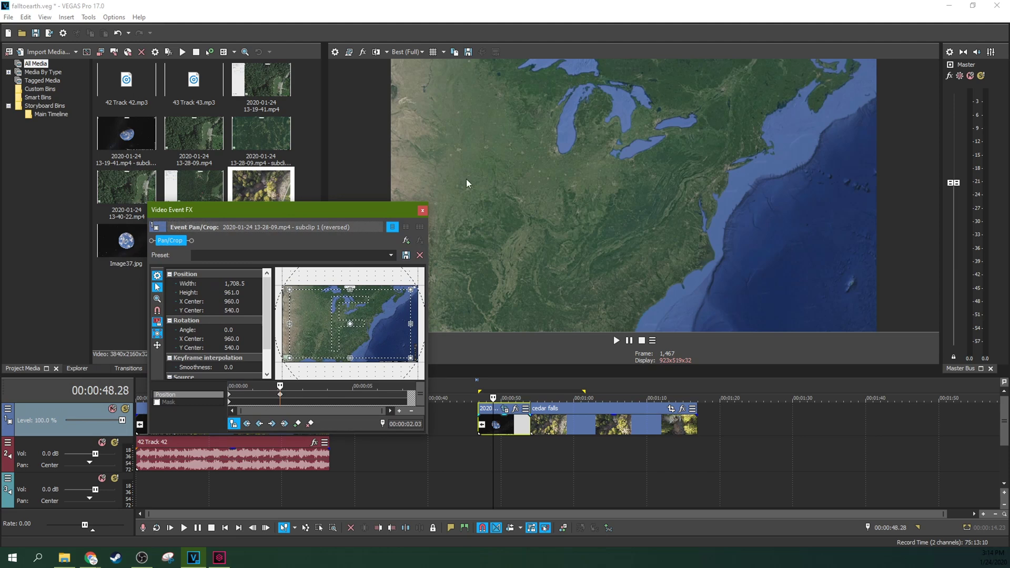
pyautogui.click(422, 211)
# Preview the crop, and make 1,708.5 by 961.0 apply from the clip's start with only one position keyframe.
pyautogui.click(475, 416)
pyautogui.press('space')
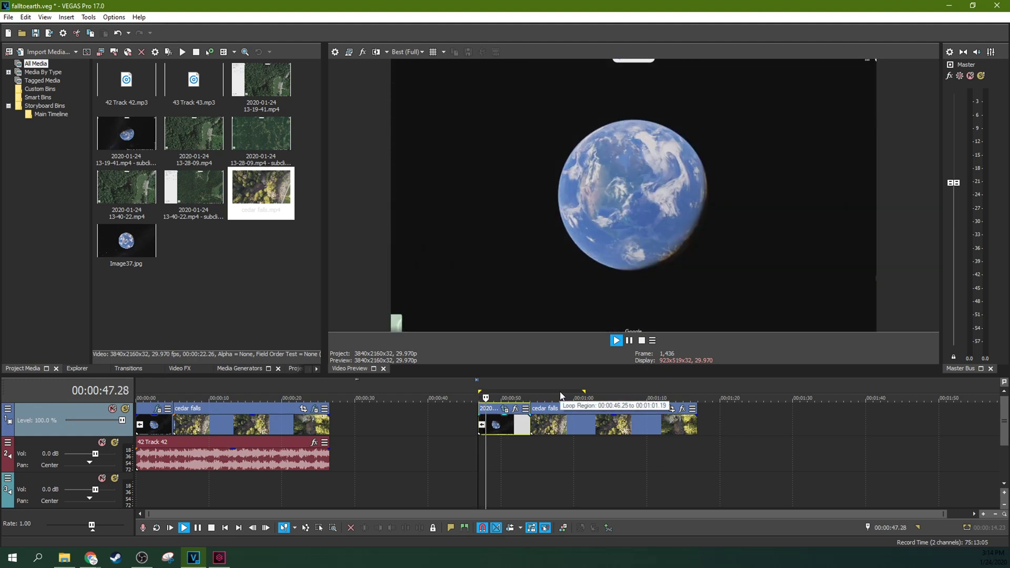
pyautogui.press('space')
pyautogui.click(504, 410)
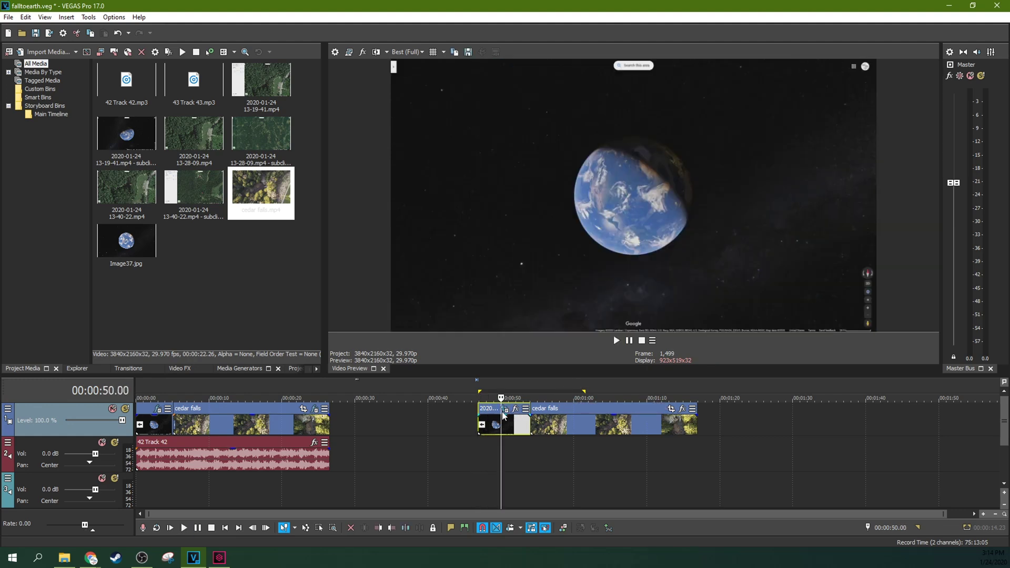
pyautogui.click(280, 396)
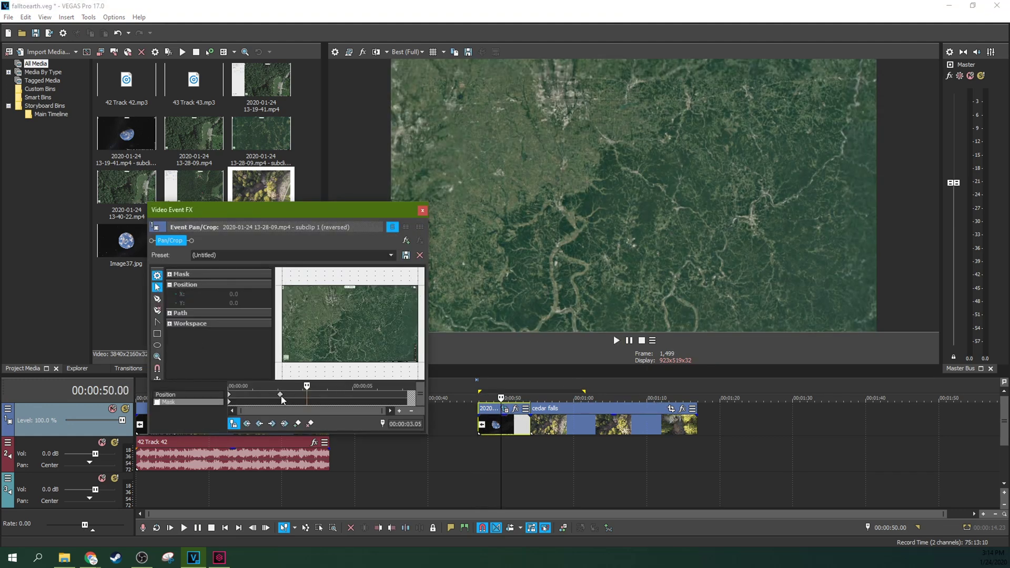
pyautogui.click(230, 395)
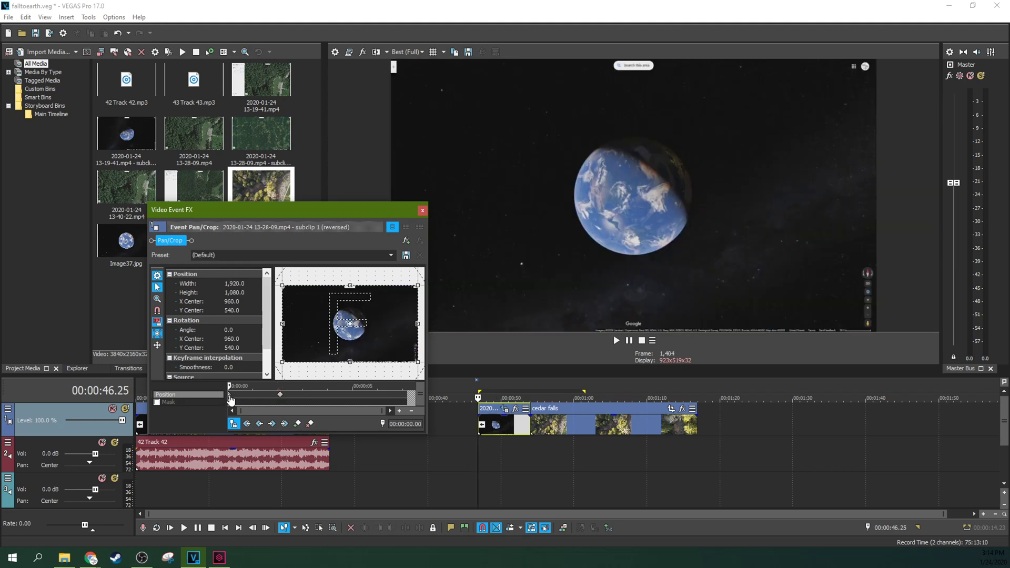
pyautogui.scroll(2, 231, 400)
pyautogui.click(279, 394)
pyautogui.press('Delete')
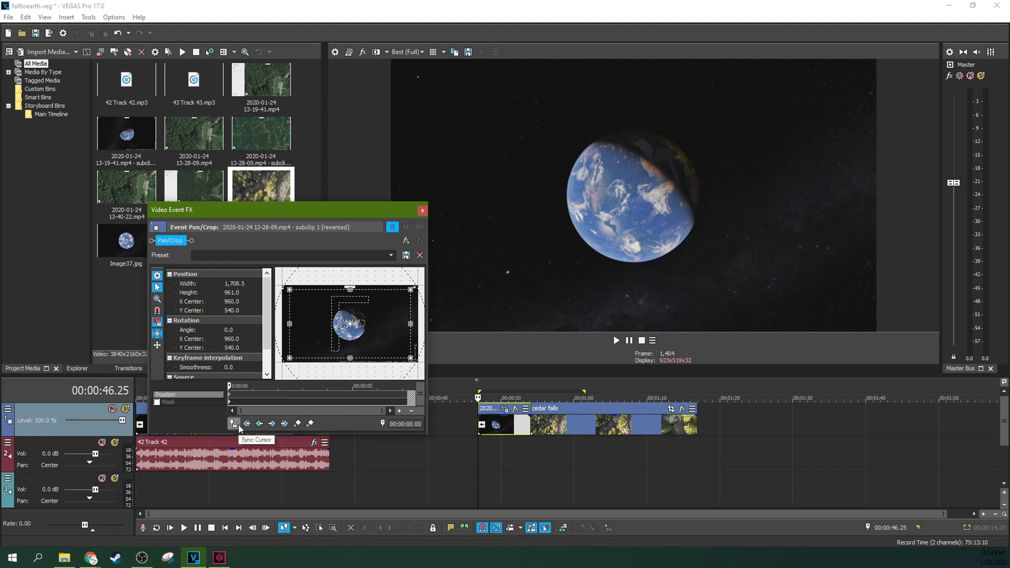
# Turn on Sync Cursor and keyframe a tighter crop of 1,100.3 by 618.9 at 00:00:07.04 near the clip's end.
pyautogui.click(234, 424)
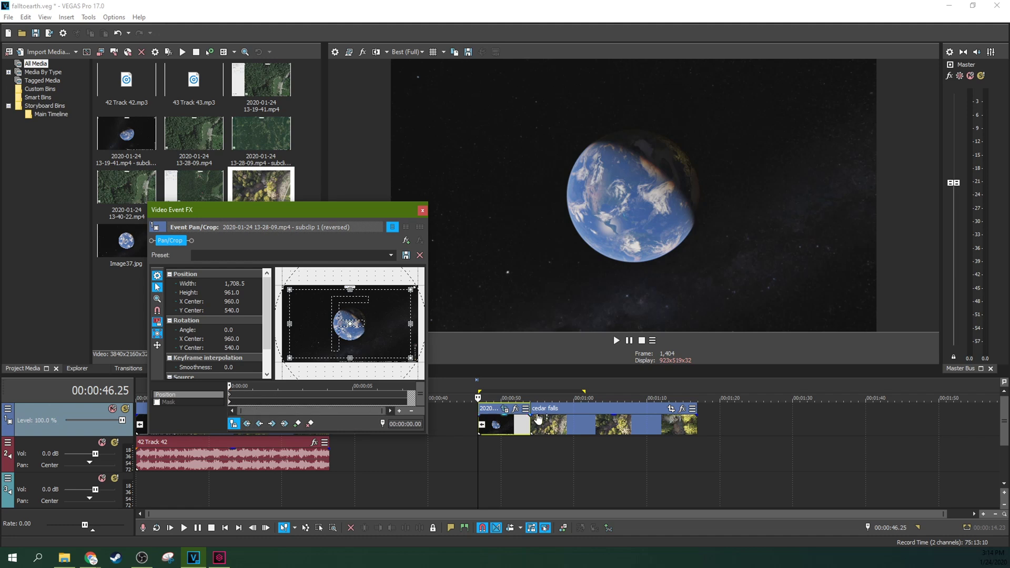
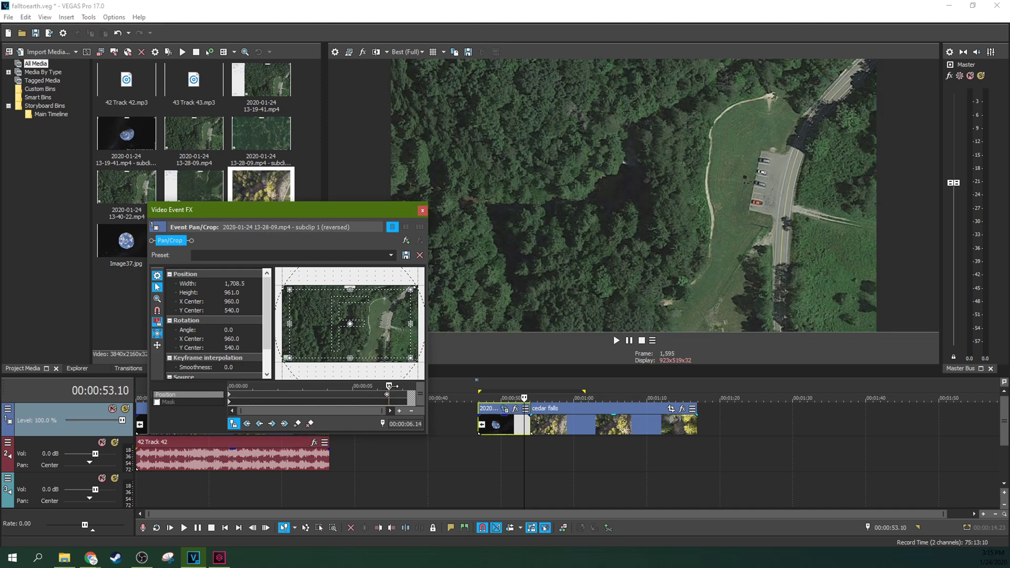
pyautogui.moveTo(386, 385); pyautogui.dragTo(406, 386)
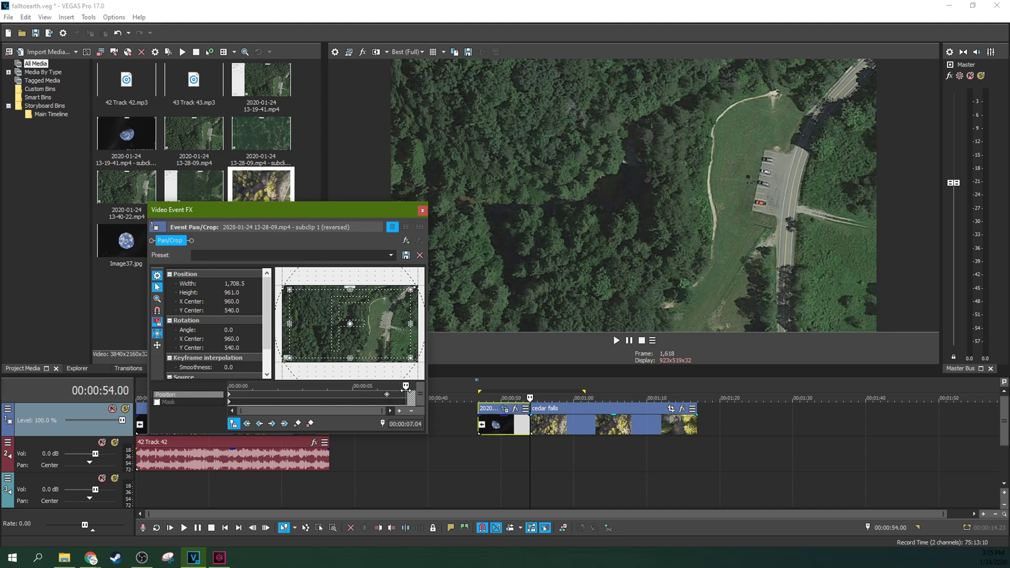
pyautogui.moveTo(412, 361); pyautogui.dragTo(399, 348)
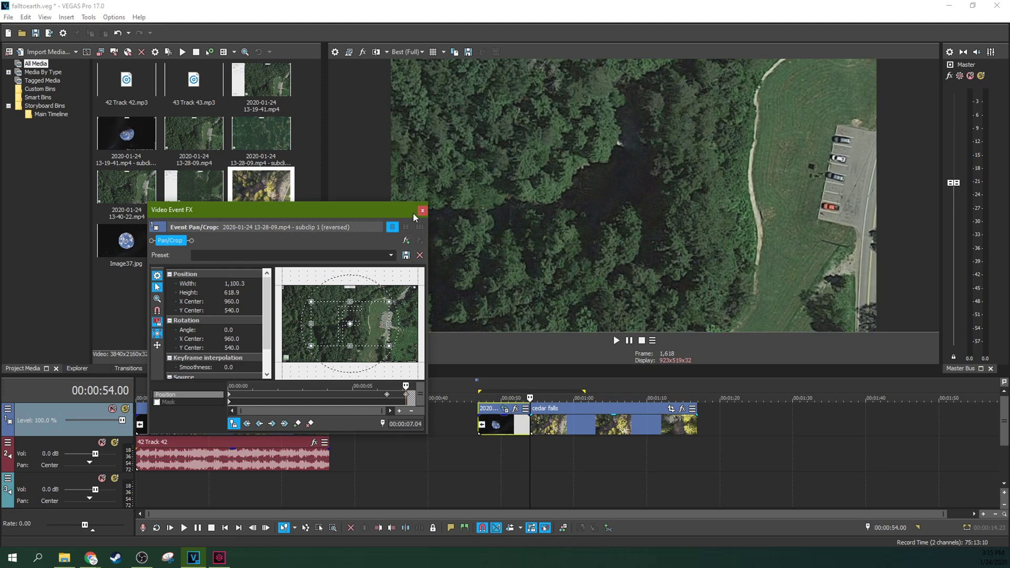
# Close the Pan/Crop settings, overlap the cedar falls clip with the reversed zoom clip's end by about one second, and preview the crossfade.
pyautogui.click(423, 211)
pyautogui.moveTo(545, 429); pyautogui.dragTo(538, 429)
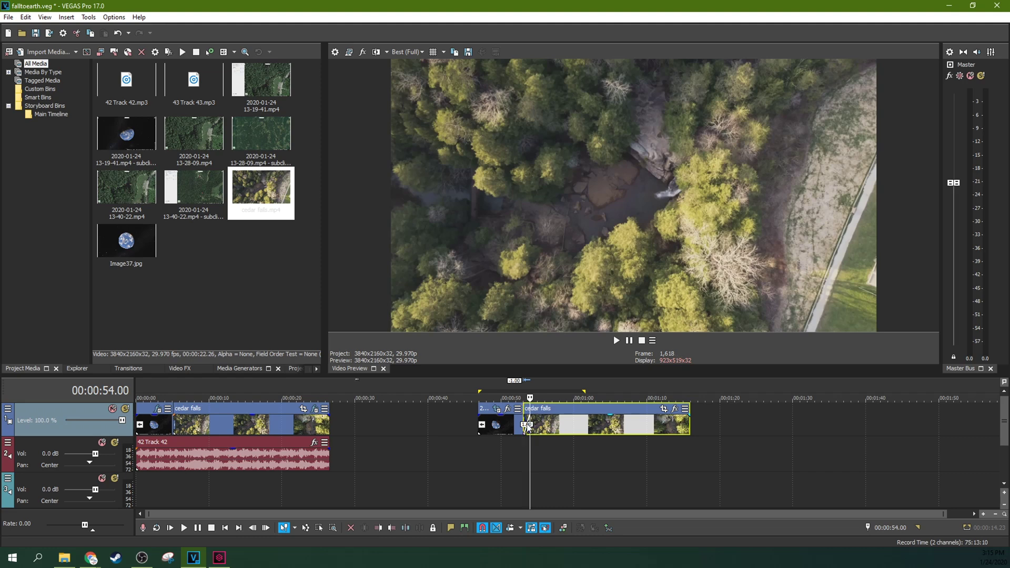
pyautogui.click(512, 427)
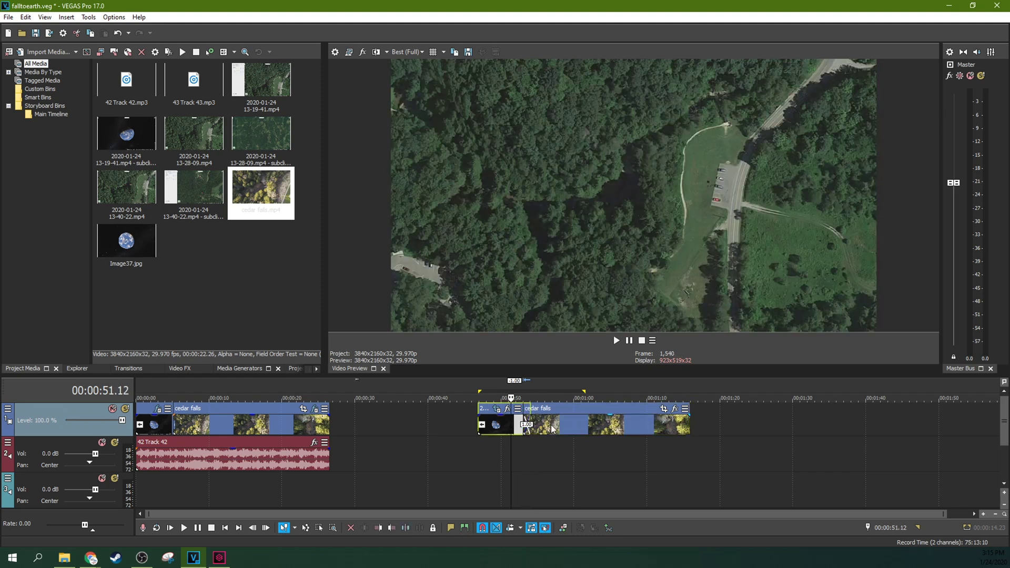
pyautogui.scroll(5, 552, 429)
pyautogui.press('space')
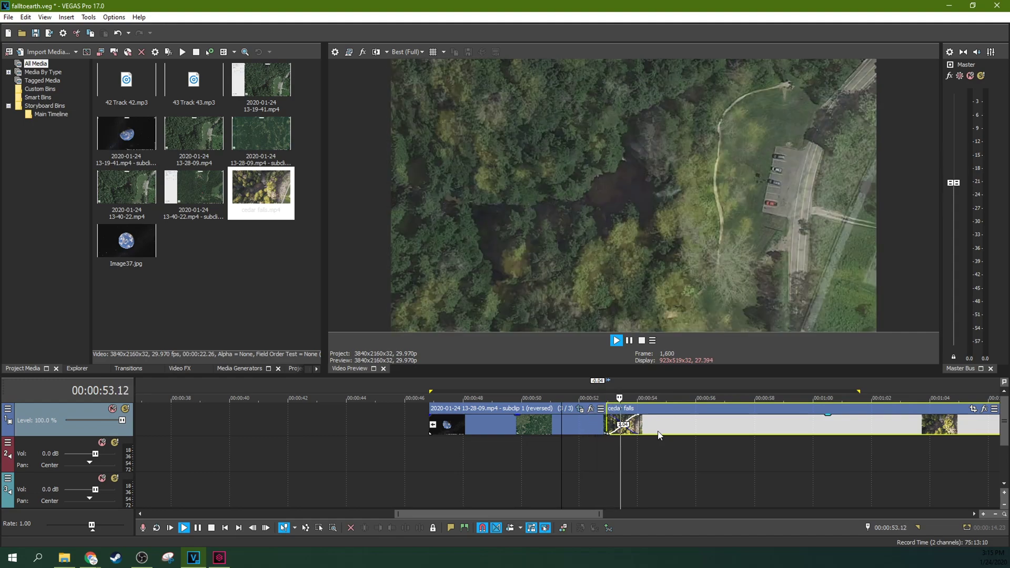
pyautogui.press('space')
# Shorten the crossfade between the zoom and cedar falls clips to 19 frames and play the sequence from the zoom clip's start.
pyautogui.moveTo(659, 435); pyautogui.dragTo(670, 440)
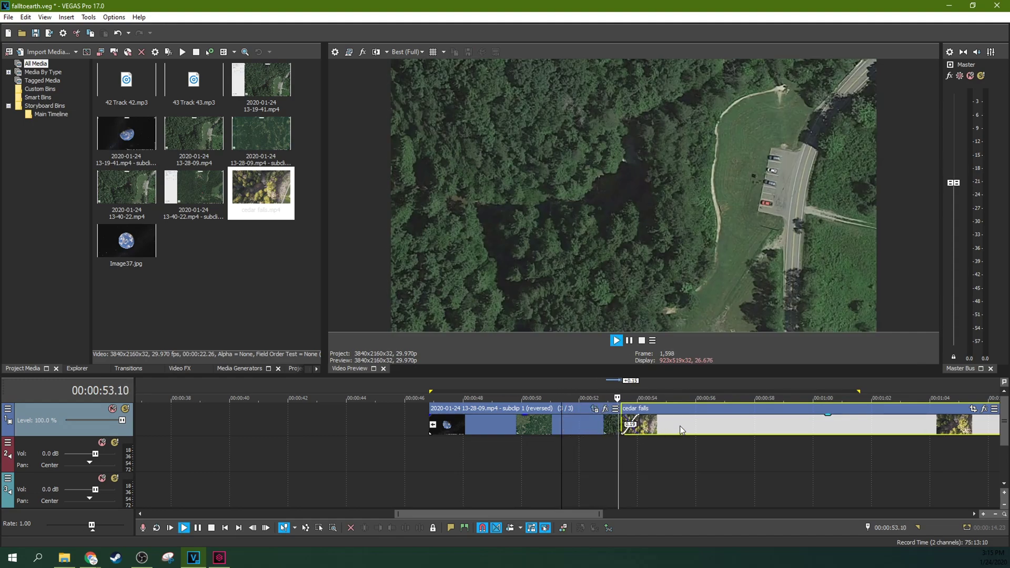
pyautogui.press('space')
pyautogui.click(622, 427)
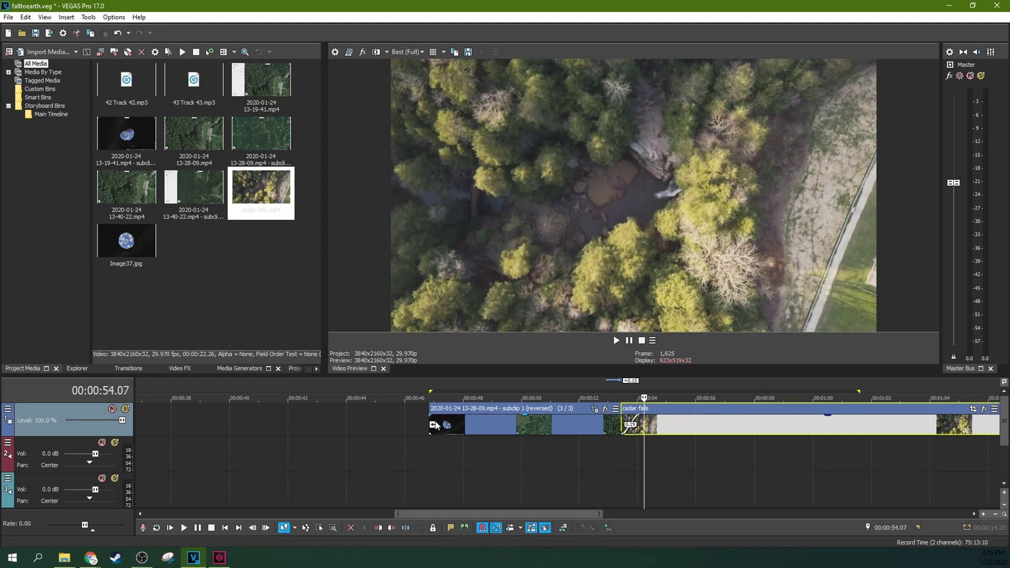
pyautogui.click(435, 423)
pyautogui.click(617, 340)
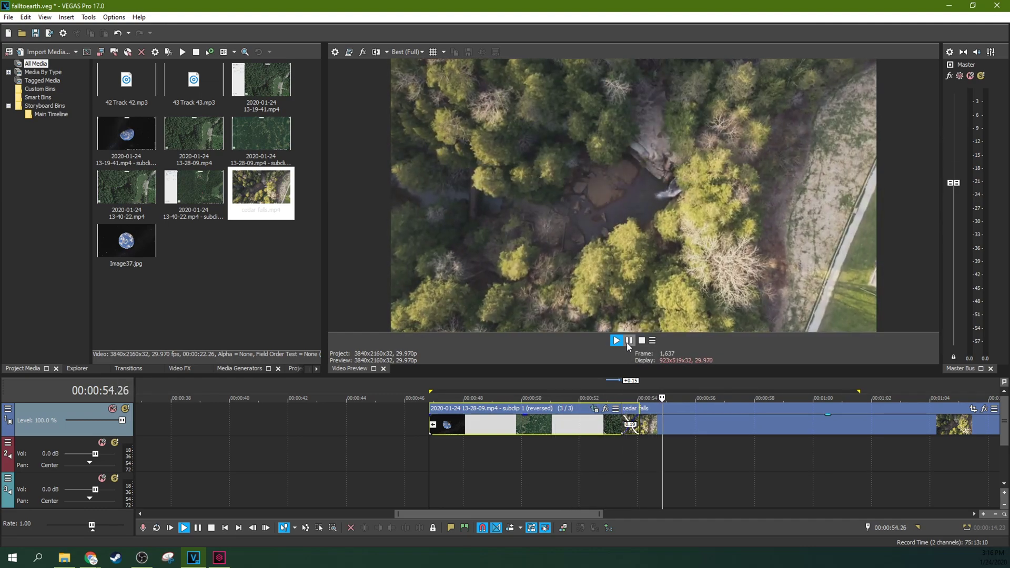
pyautogui.click(630, 341)
# Inspect the reversed zoom clip's Pan/Crop settings at 00:00:53.13 and play through the crossfade.
pyautogui.click(621, 428)
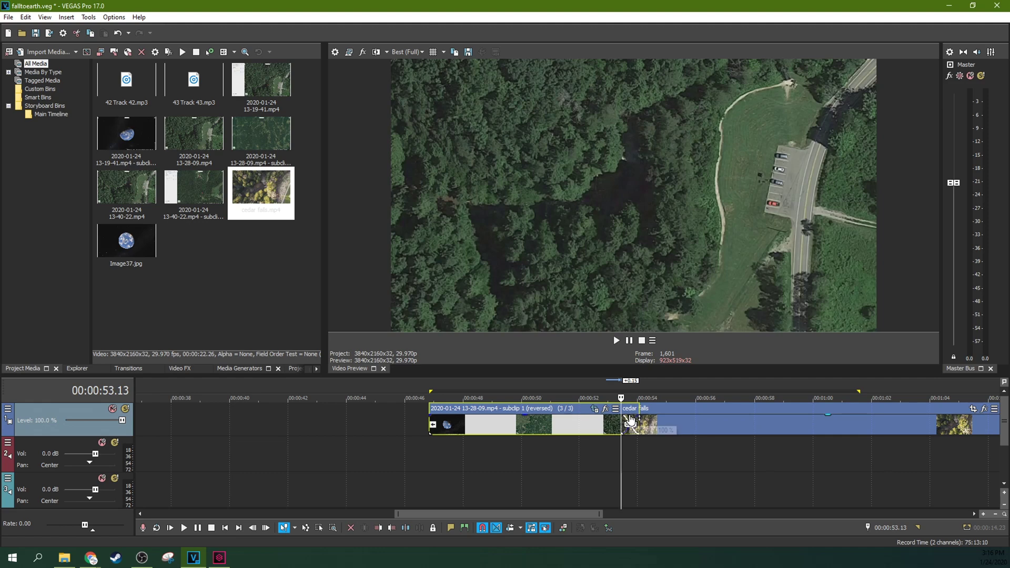
pyautogui.click(597, 413)
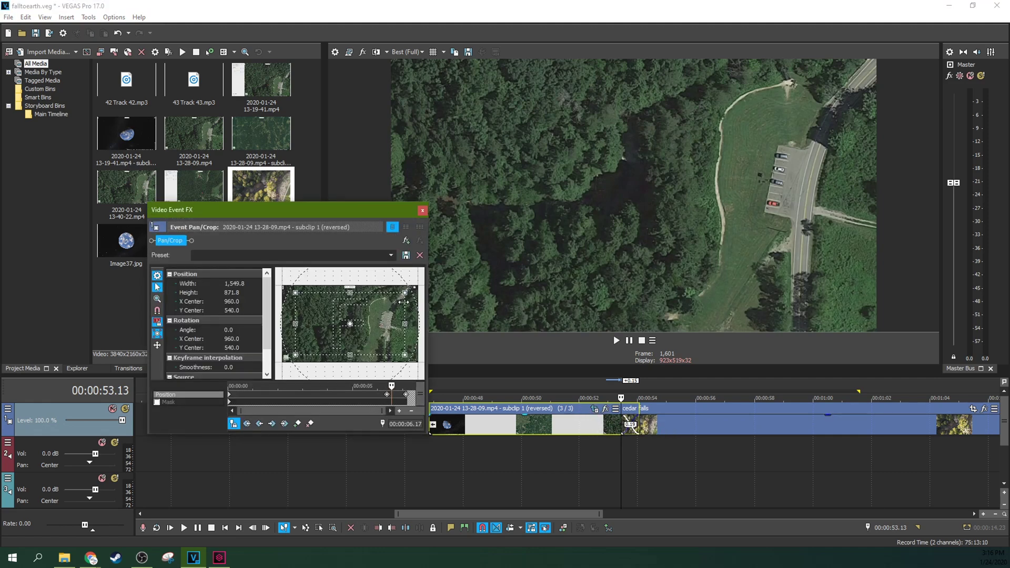
pyautogui.click(423, 211)
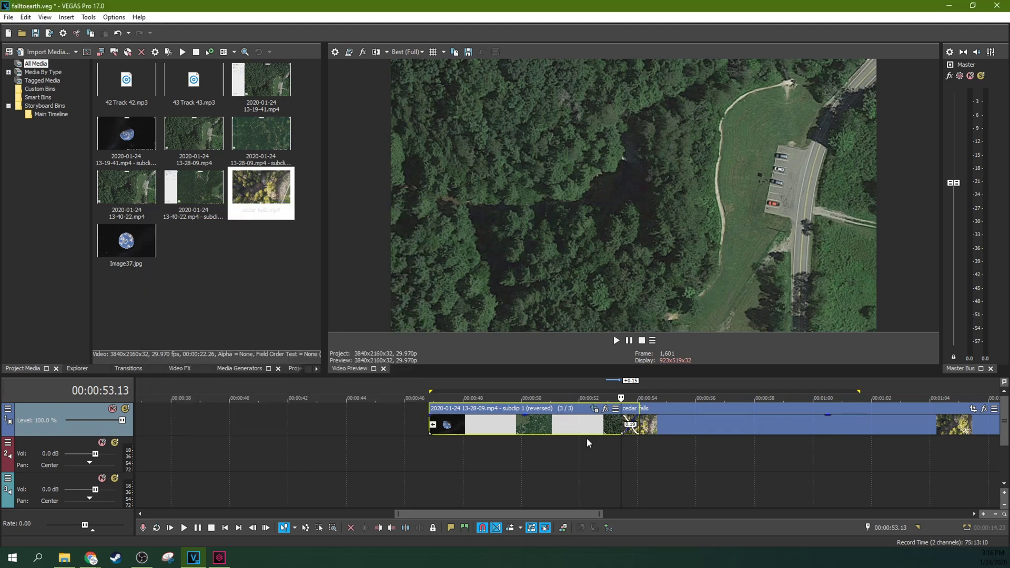
pyautogui.press('space')
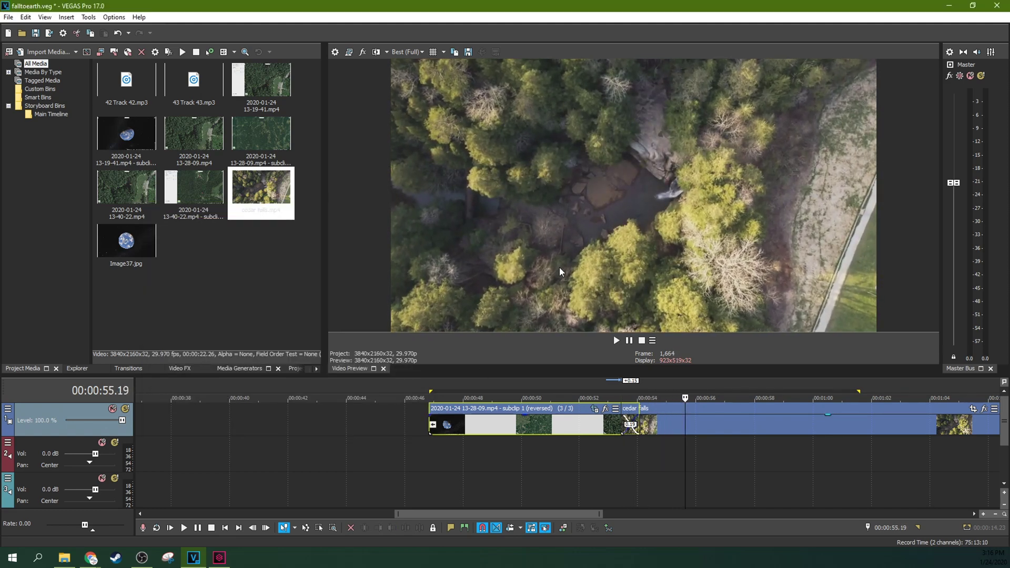
pyautogui.press('space')
# Apply the default Cross Effect transition to the crossfade between the zoom and cedar falls clips, keeping its settings.
pyautogui.click(627, 421)
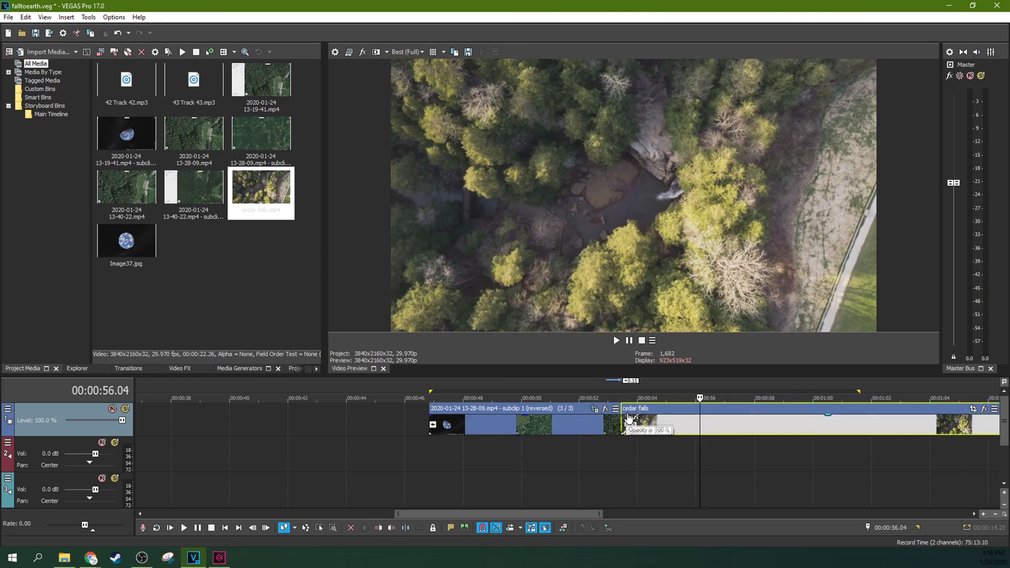
pyautogui.click(158, 368)
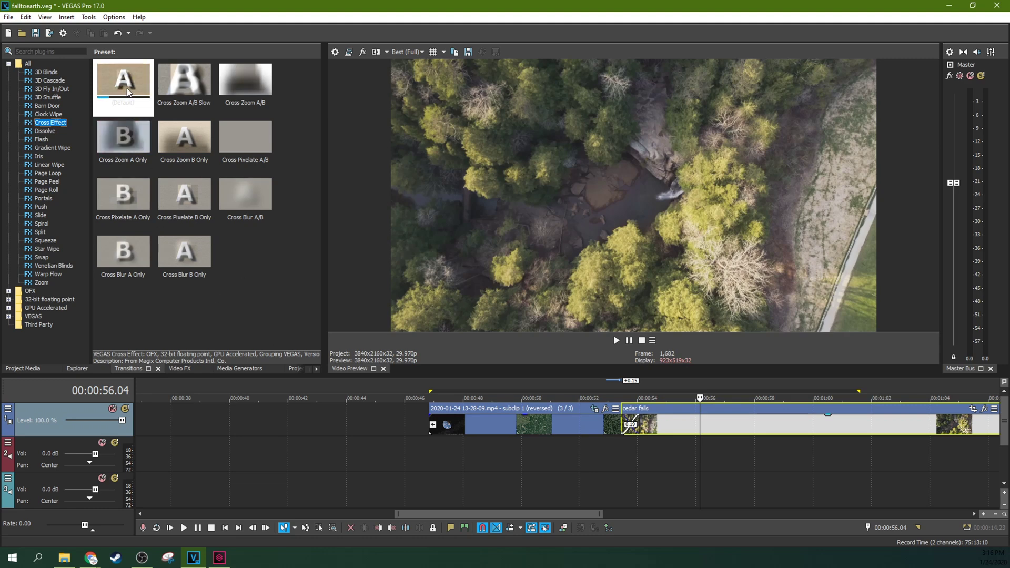
pyautogui.click(42, 131)
pyautogui.click(53, 123)
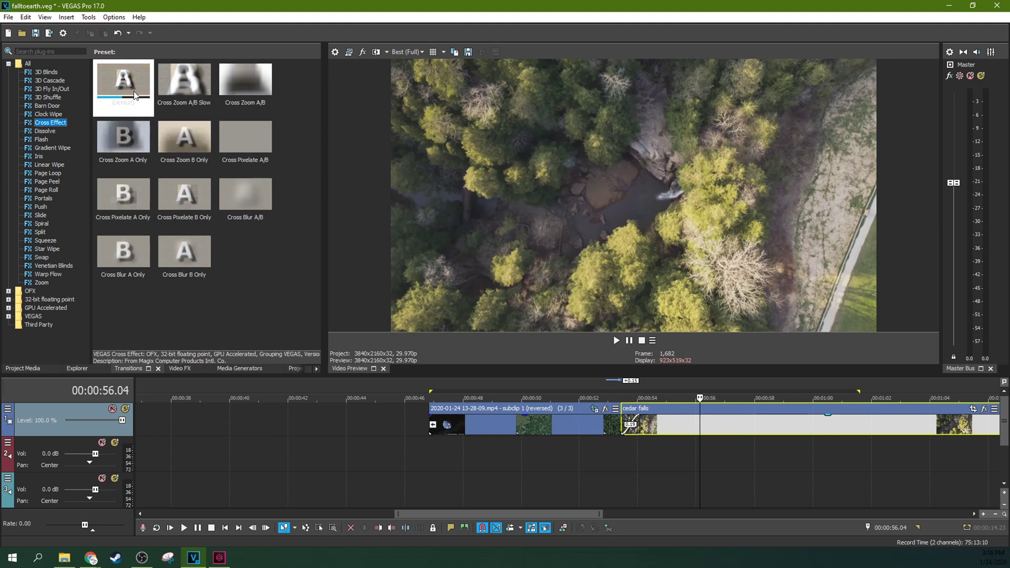
pyautogui.moveTo(132, 84); pyautogui.dragTo(339, 303)
pyautogui.moveTo(533, 435); pyautogui.dragTo(627, 429)
pyautogui.click(604, 431)
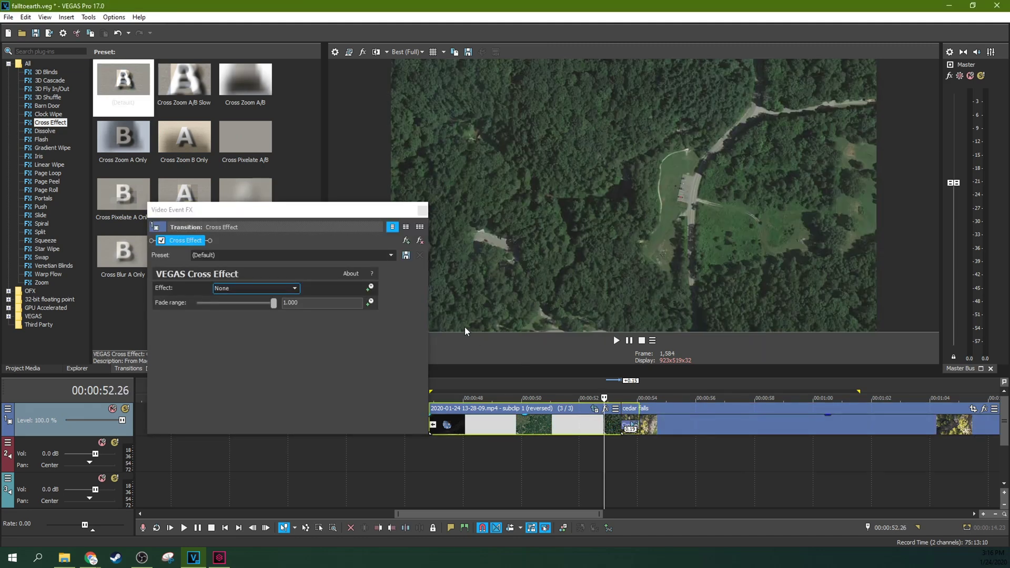
pyautogui.click(422, 210)
# Play the Cross Effect transition from the zoom clip into the cedar falls footage.
pyautogui.click(616, 341)
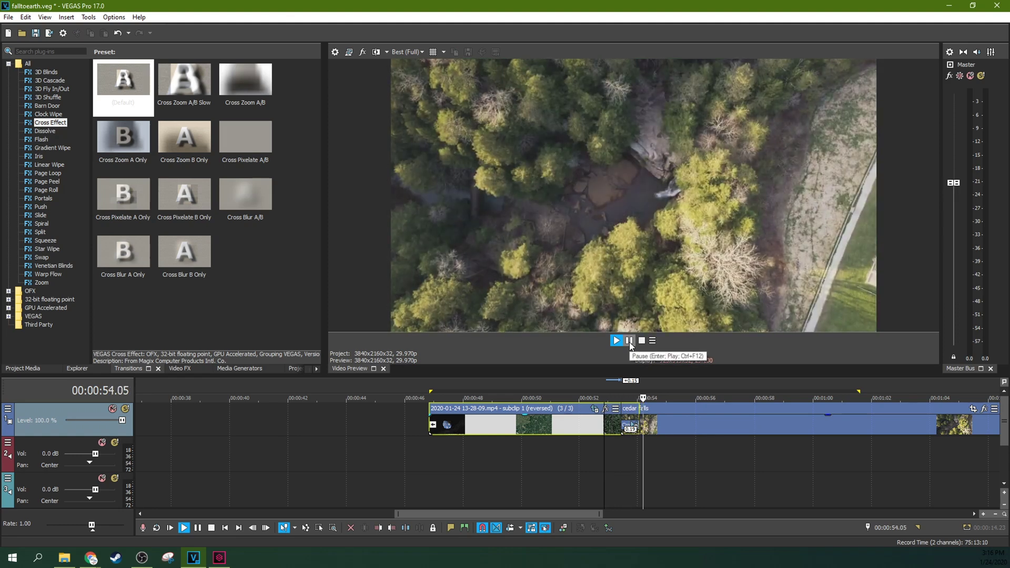
pyautogui.click(629, 341)
pyautogui.click(611, 424)
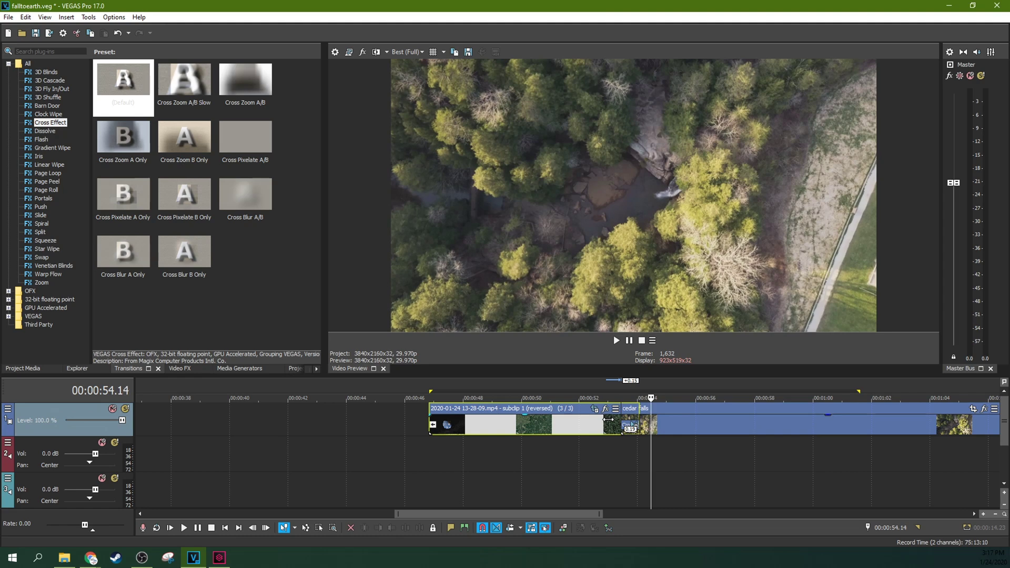
pyautogui.press('space')
# Tighten the zoom clip's crop keyframe at 00:00:07.04 to 571.5 by 321.5 with a Y center of 547.4.
pyautogui.click(605, 428)
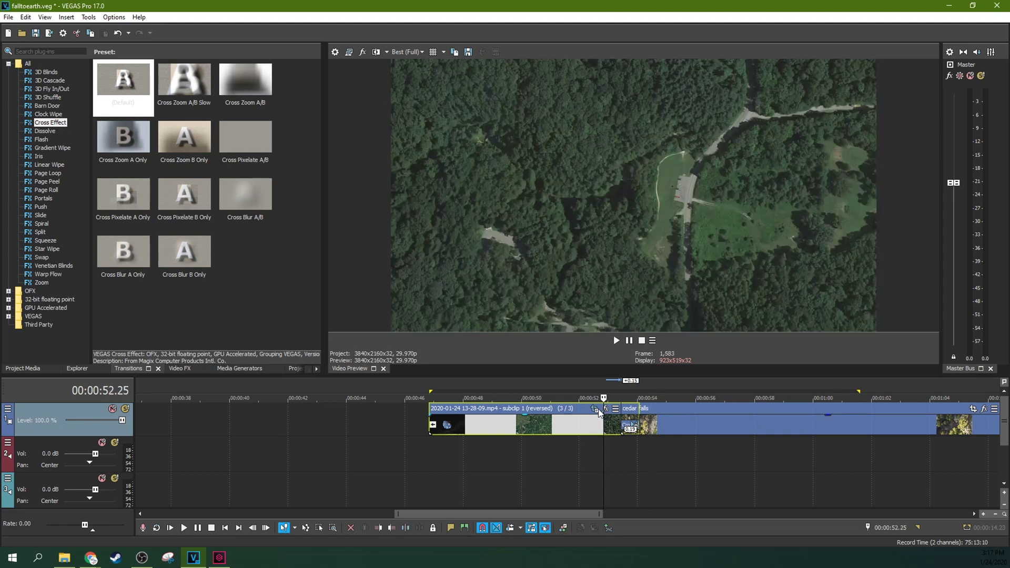
pyautogui.click(595, 409)
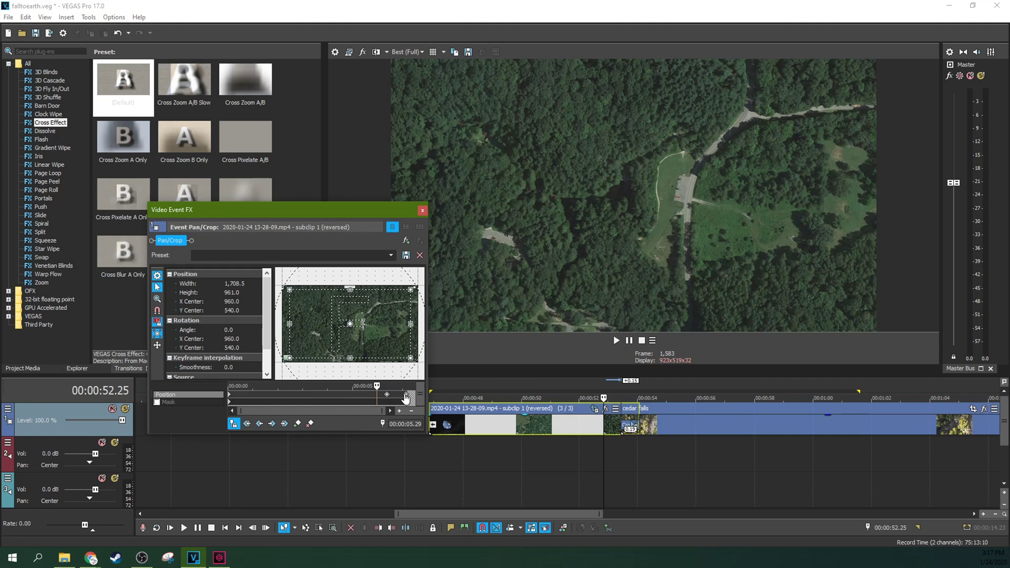
pyautogui.click(406, 398)
pyautogui.moveTo(388, 303); pyautogui.dragTo(379, 307)
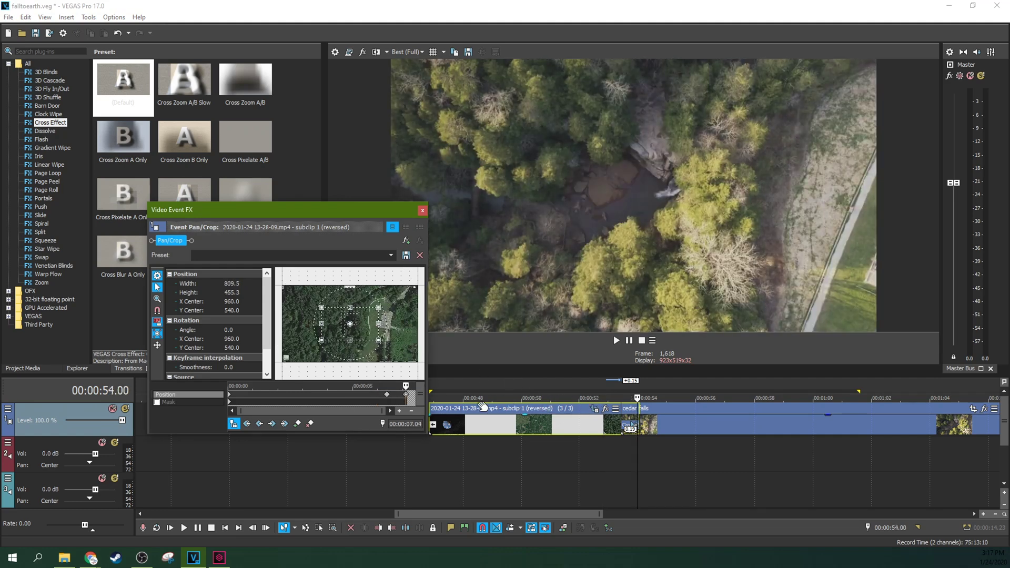
pyautogui.moveTo(378, 307); pyautogui.dragTo(362, 320)
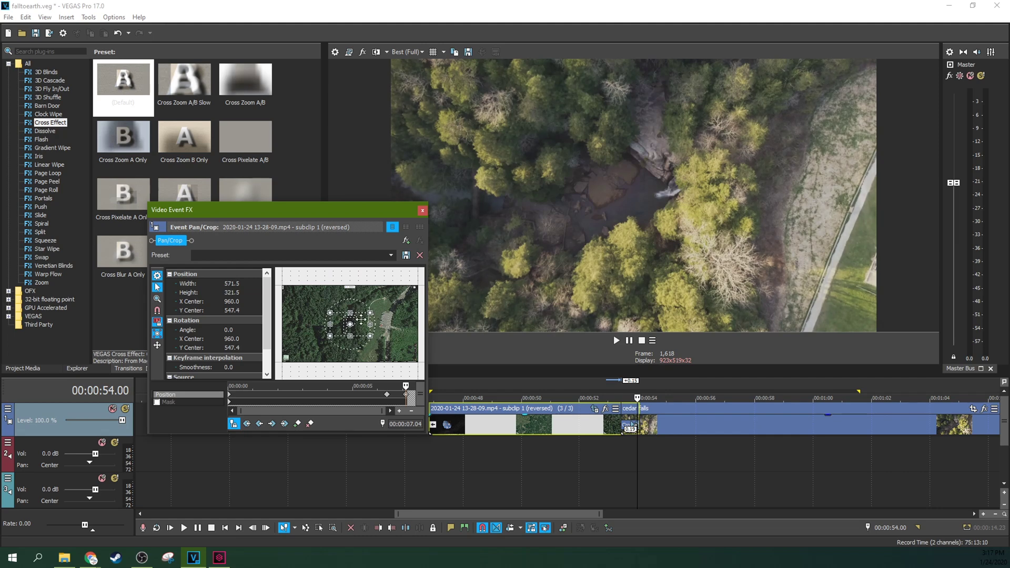
pyautogui.click(422, 210)
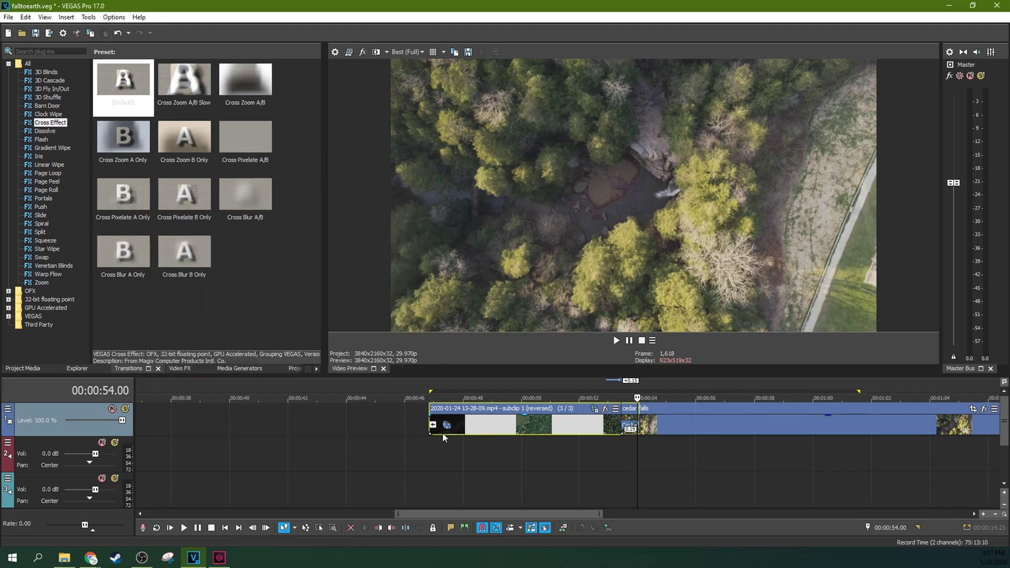
# Play the sequence from the zoom clip's start to check the tighter end crop.
pyautogui.click(427, 414)
pyautogui.click(617, 341)
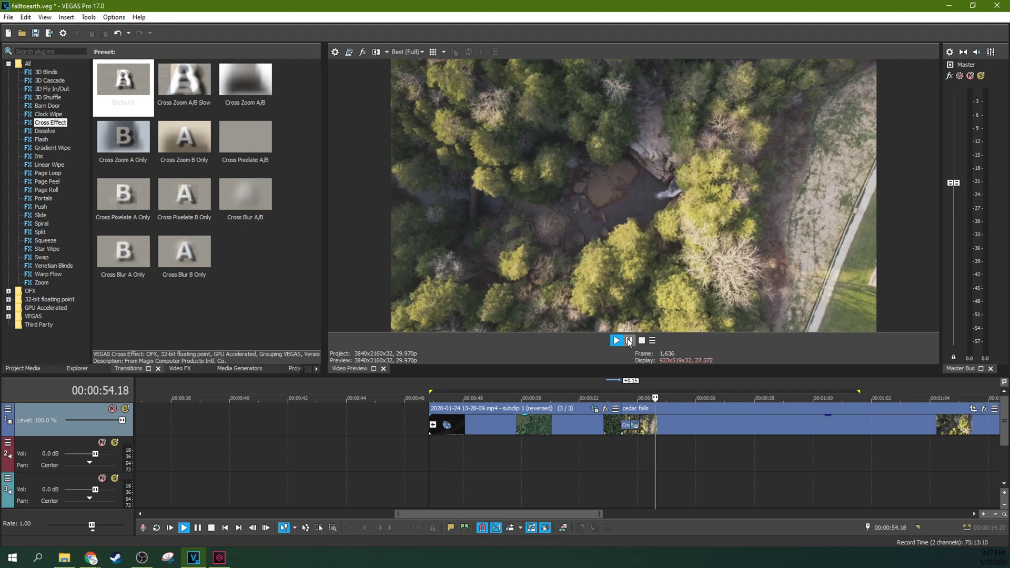
pyautogui.click(629, 341)
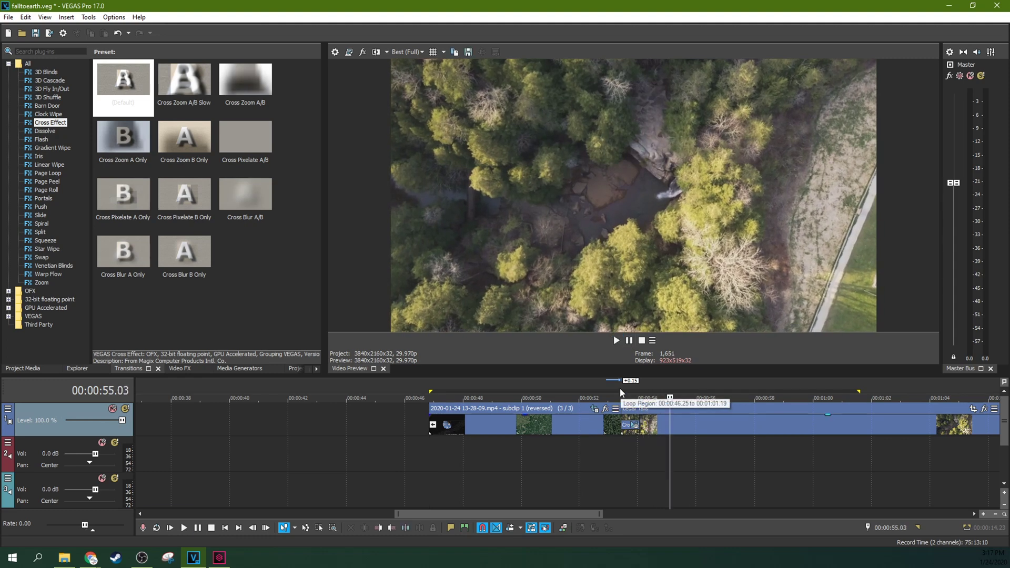
# Step frame by frame from 00:00:53.09 through the transition to examine how the zoom blends into the cedar falls footage.
pyautogui.click(617, 421)
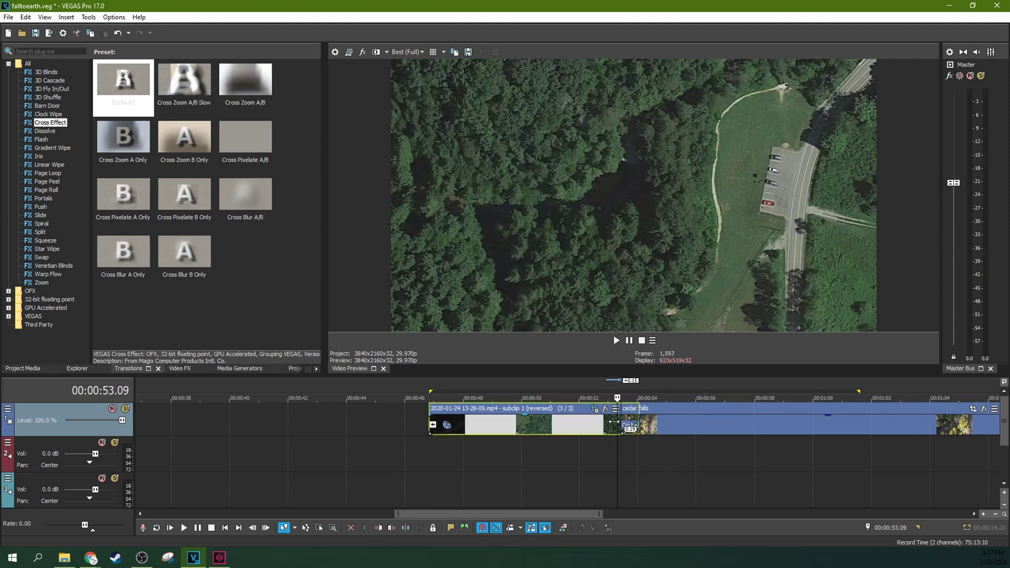
pyautogui.press('Right')
pyautogui.press('Right')
pyautogui.press('Right')
pyautogui.press('Right')
pyautogui.press('Right')
pyautogui.press('Right')
pyautogui.press('Right')
pyautogui.press('Right')
pyautogui.press('Right')
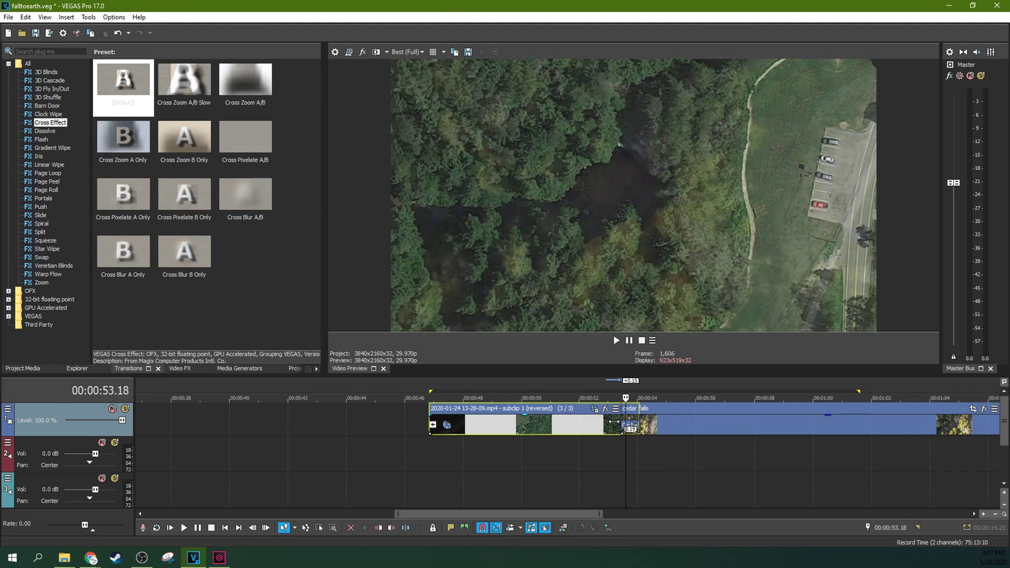
pyautogui.press('Right')
pyautogui.press('Right')
pyautogui.press('Right')
pyautogui.press('Right')
pyautogui.press('Right')
pyautogui.press('Right')
pyautogui.press('Right')
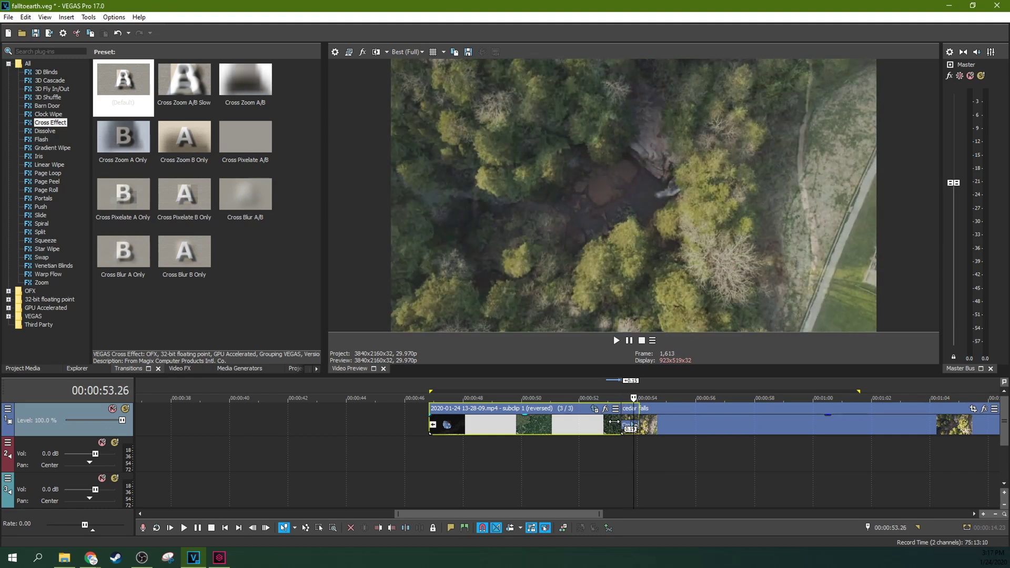
pyautogui.press('Right')
pyautogui.press('Right')
pyautogui.press('Right')
pyautogui.press('Right')
pyautogui.press('Right')
pyautogui.press('Right')
pyautogui.press('Right')
pyautogui.press('Right')
pyautogui.press('Right')
pyautogui.press('Right')
pyautogui.press('Right')
pyautogui.press('Right')
pyautogui.press('Right')
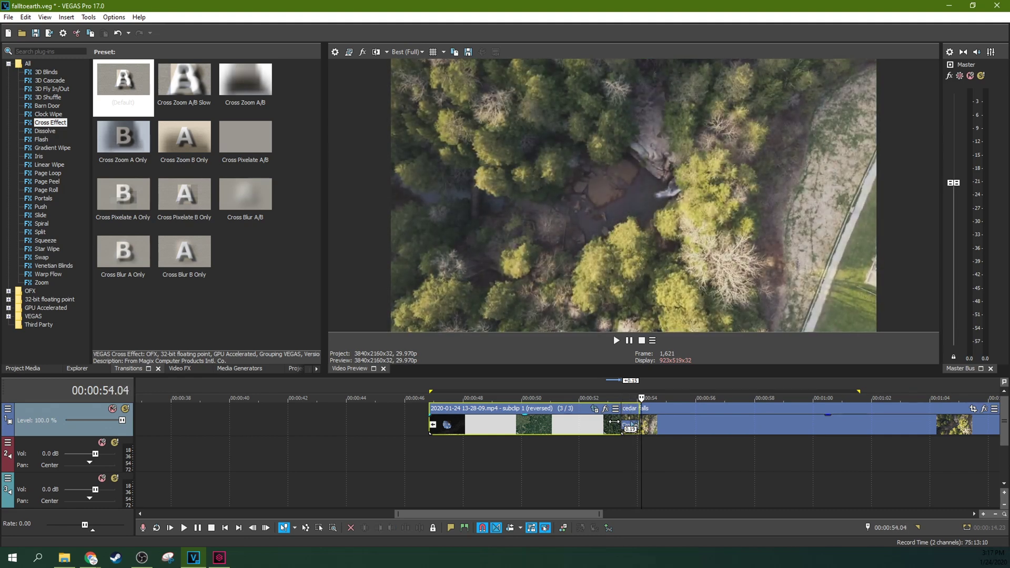
pyautogui.press('Return')
pyautogui.press('Return')
# Extend the loop region to the end of the cedar falls clip and open its options, closing them without a choice.
pyautogui.scroll(-2, 654, 418)
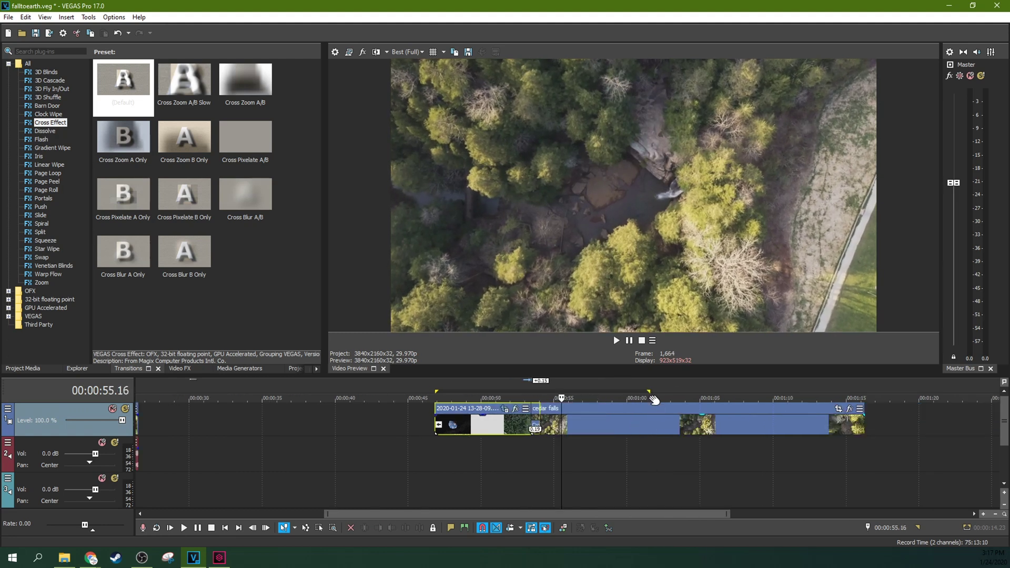
pyautogui.moveTo(649, 391); pyautogui.dragTo(861, 373)
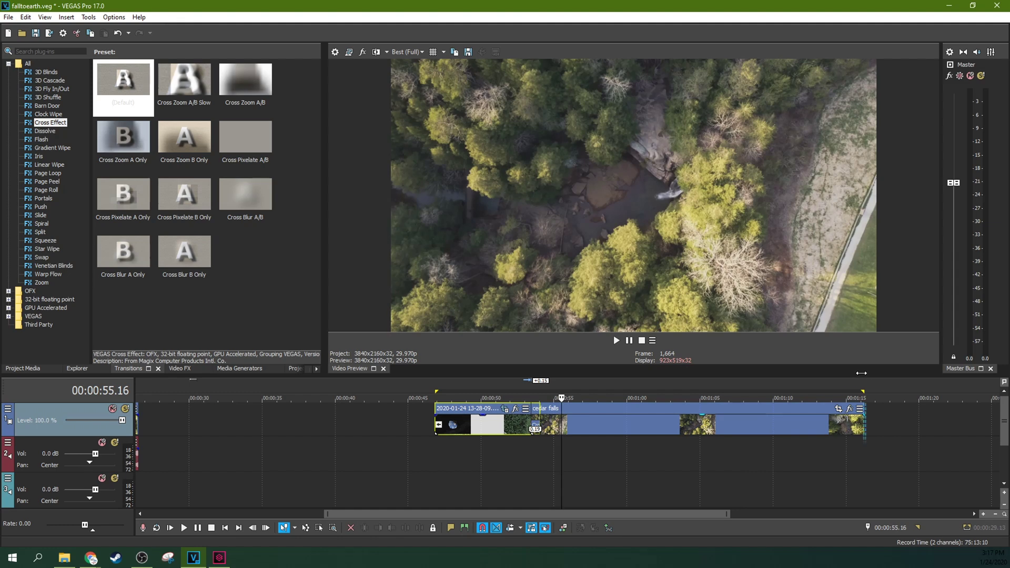
pyautogui.rightClick(538, 391)
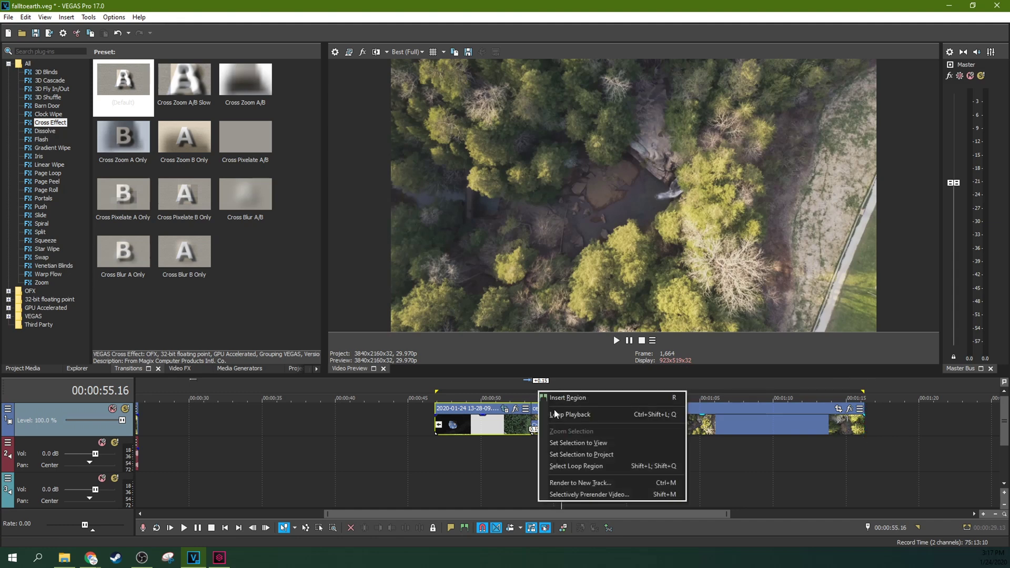
pyautogui.click(512, 445)
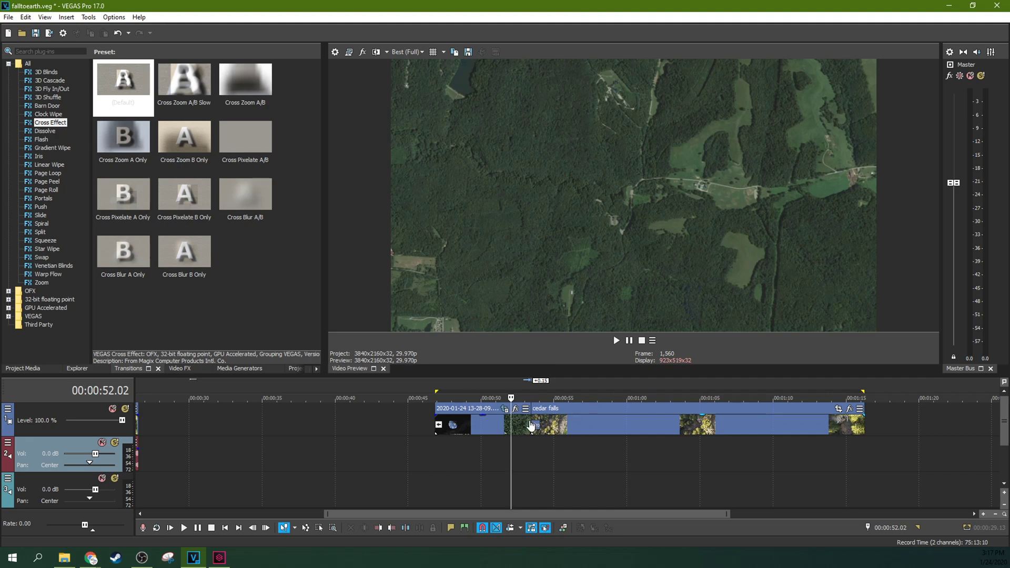
pyautogui.click(533, 387)
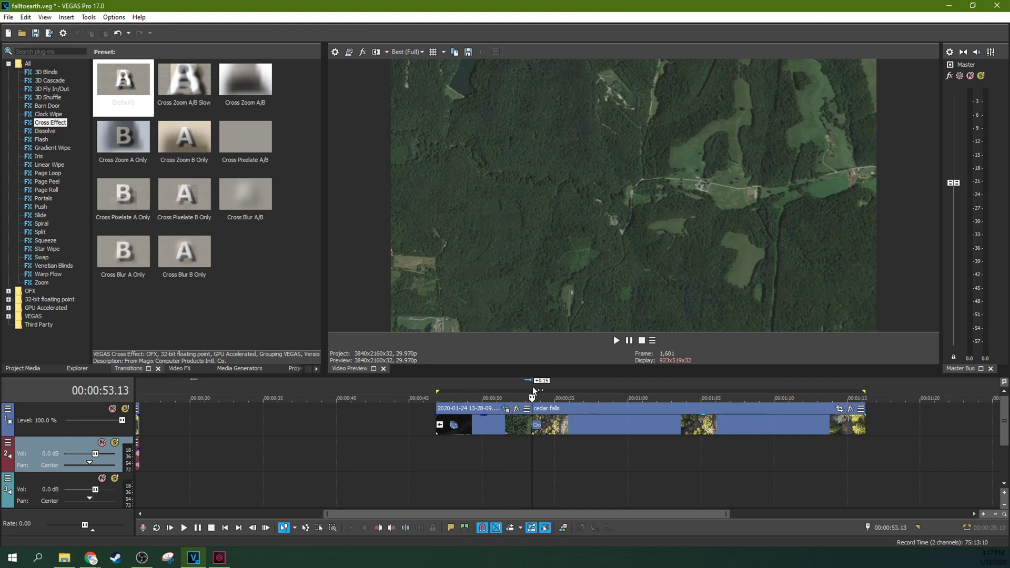
pyautogui.click(634, 389)
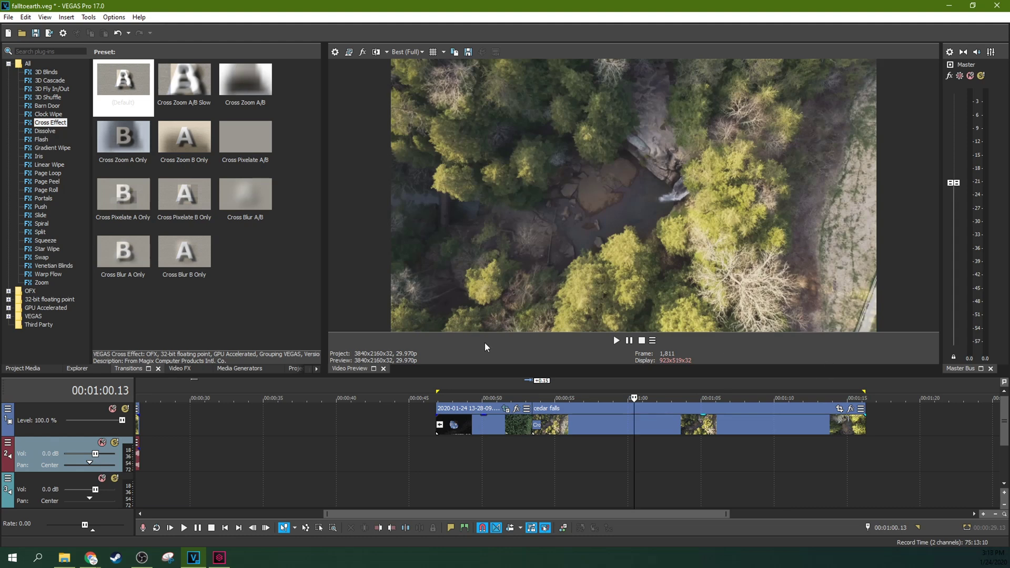
pyautogui.click(482, 428)
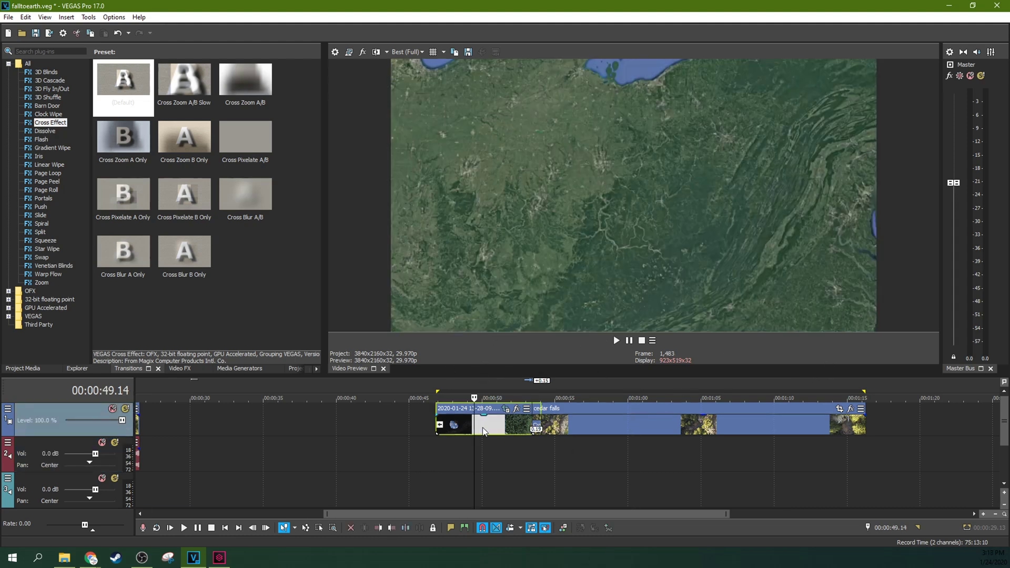
pyautogui.click(484, 429)
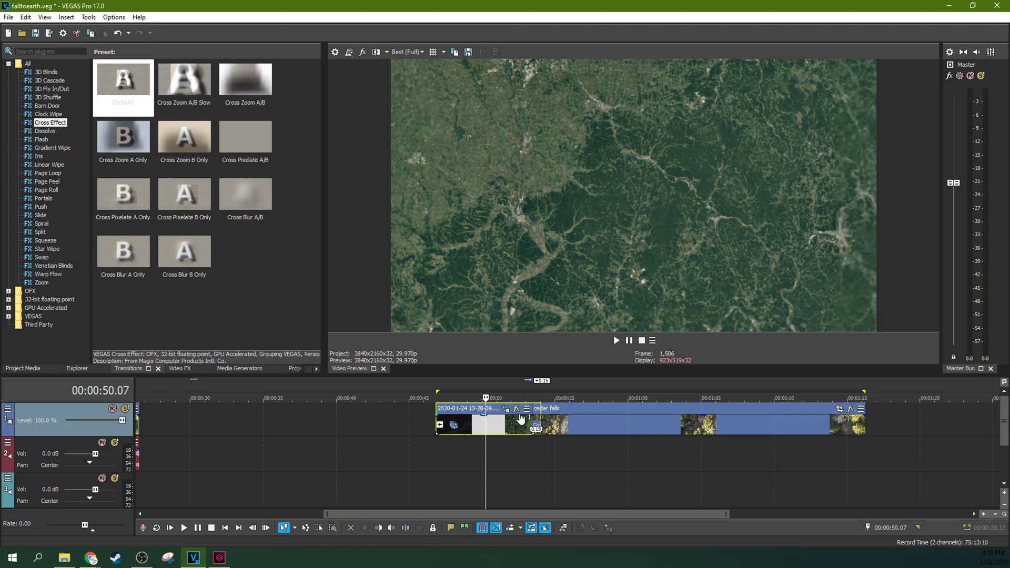
# Sample frames along the reversed zoom clip and into the cedar falls footage to compare their image quality.
pyautogui.click(457, 427)
pyautogui.click(477, 426)
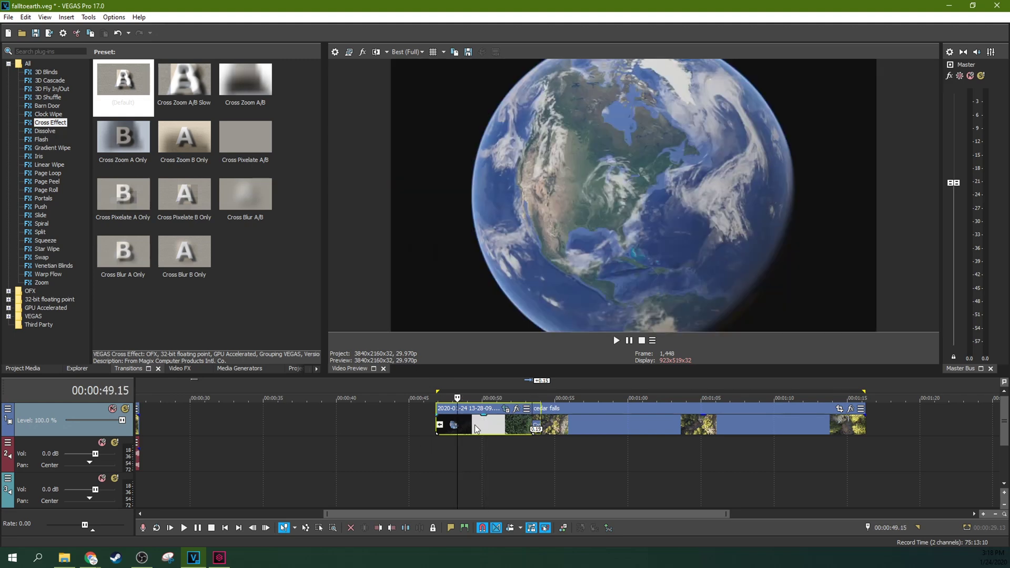
pyautogui.click(484, 426)
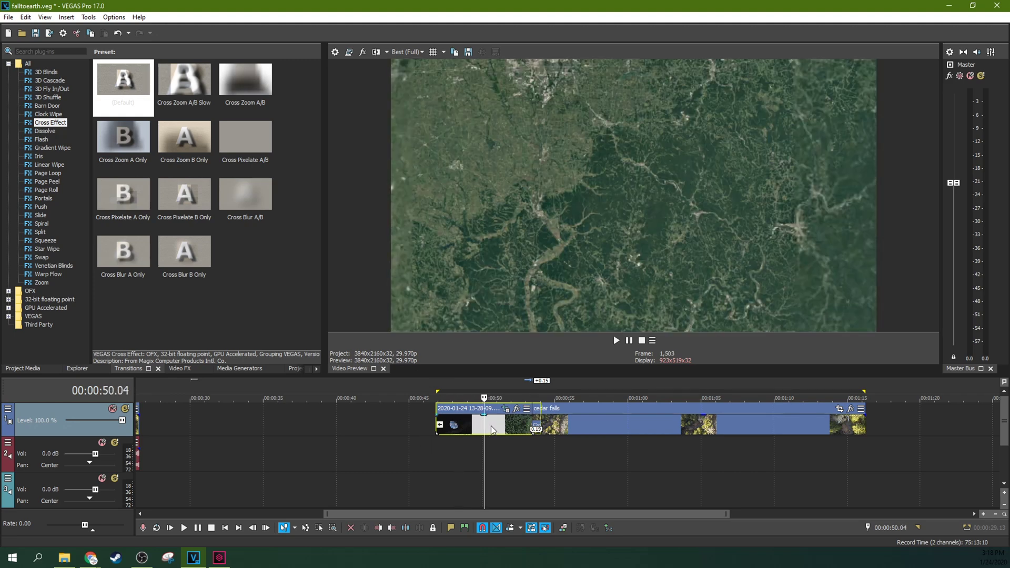
pyautogui.click(491, 425)
pyautogui.click(506, 424)
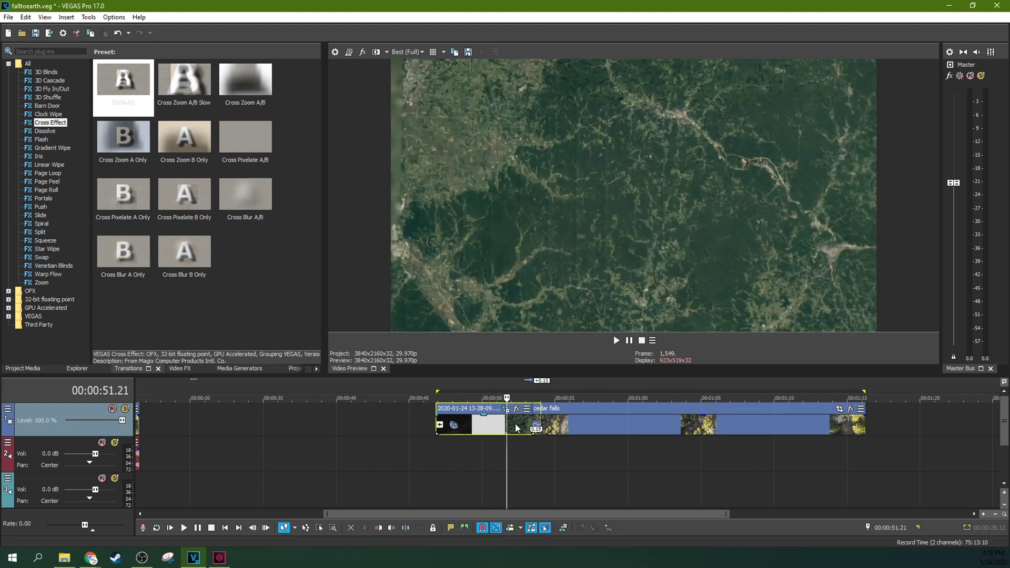
pyautogui.click(518, 425)
pyautogui.click(557, 423)
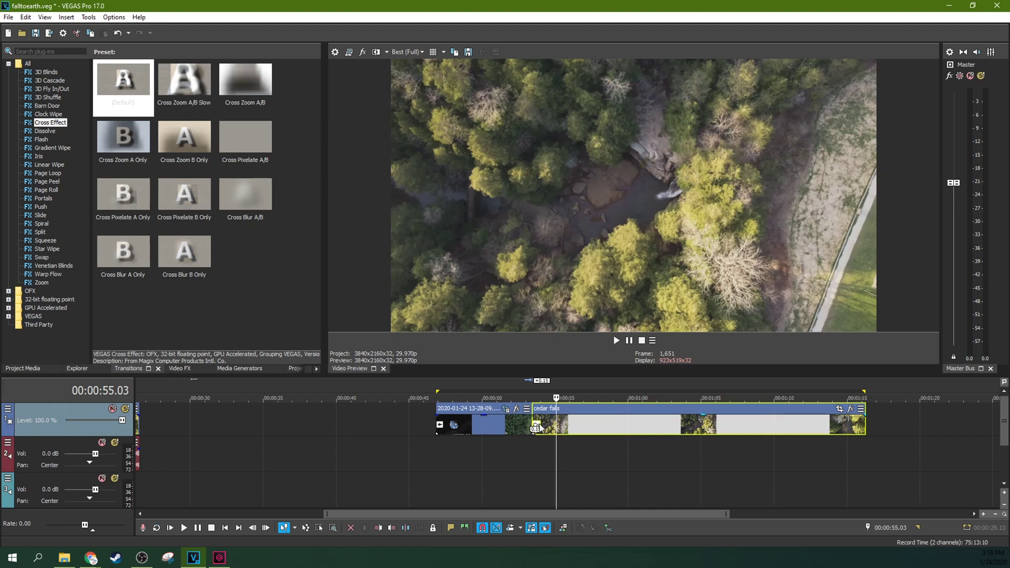
pyautogui.click(490, 430)
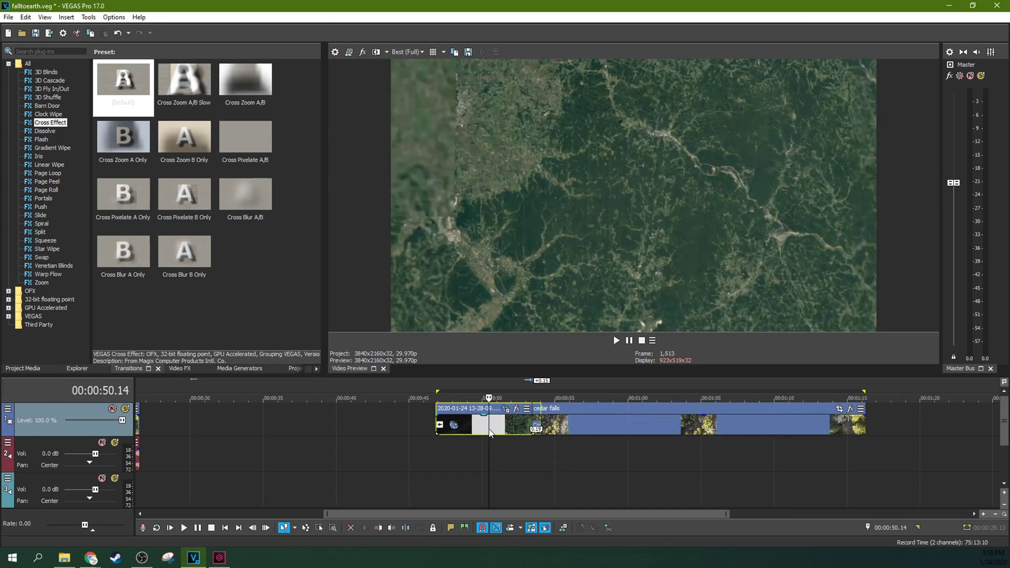
# Examine the zoom clip's sharpness between 00:00:47.16 and 00:00:52.24, from the full Earth view down to the forest close-up.
pyautogui.click(464, 430)
pyautogui.click(475, 430)
pyautogui.click(485, 431)
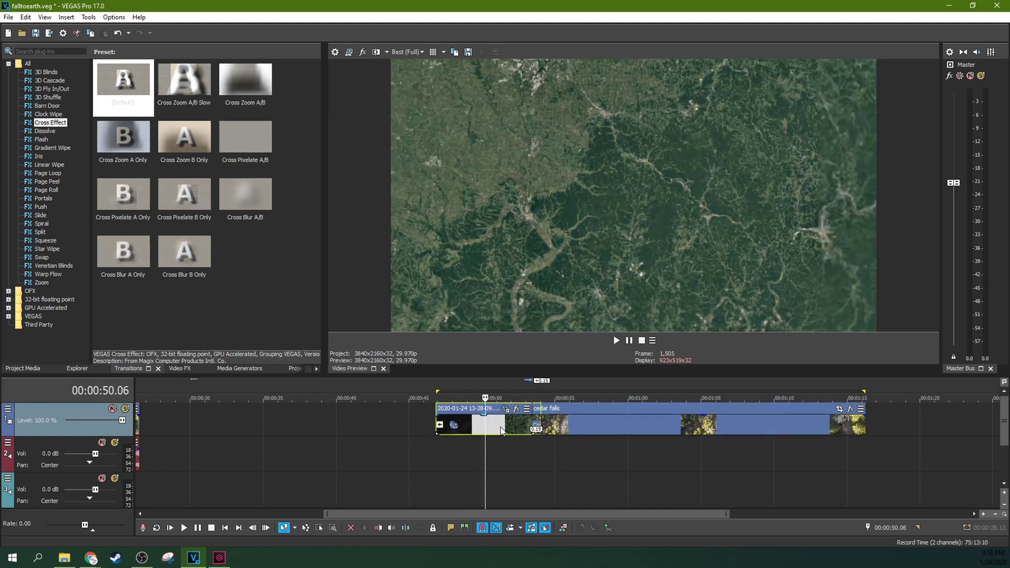
pyautogui.click(502, 430)
pyautogui.click(507, 428)
pyautogui.click(513, 428)
pyautogui.click(523, 434)
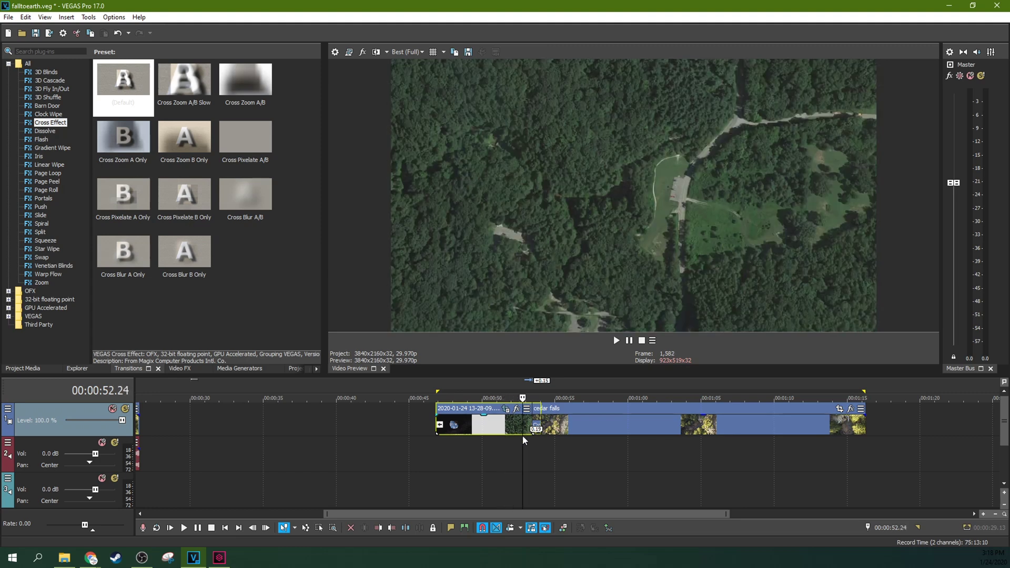
pyautogui.click(504, 431)
pyautogui.click(489, 432)
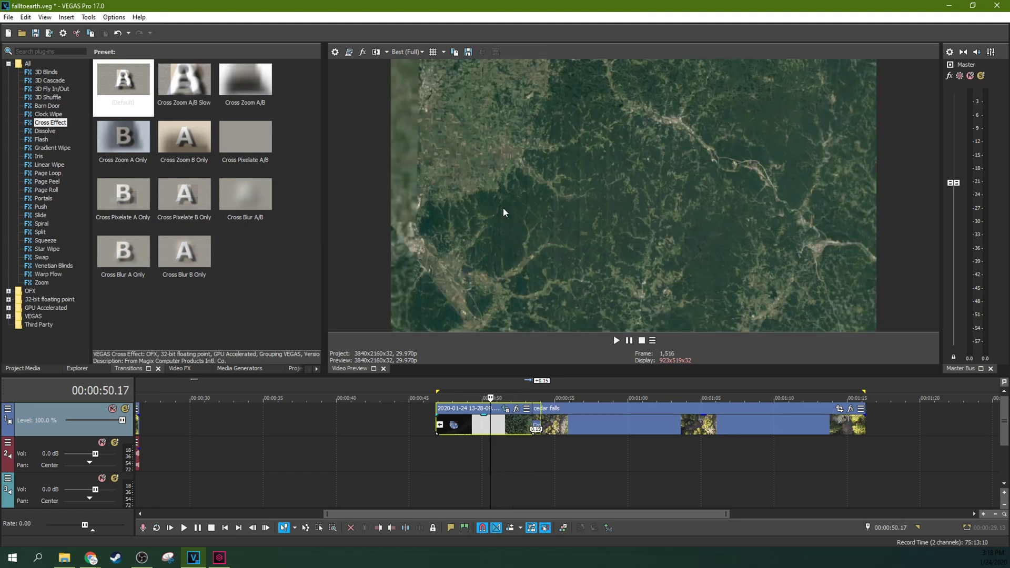
pyautogui.click(473, 421)
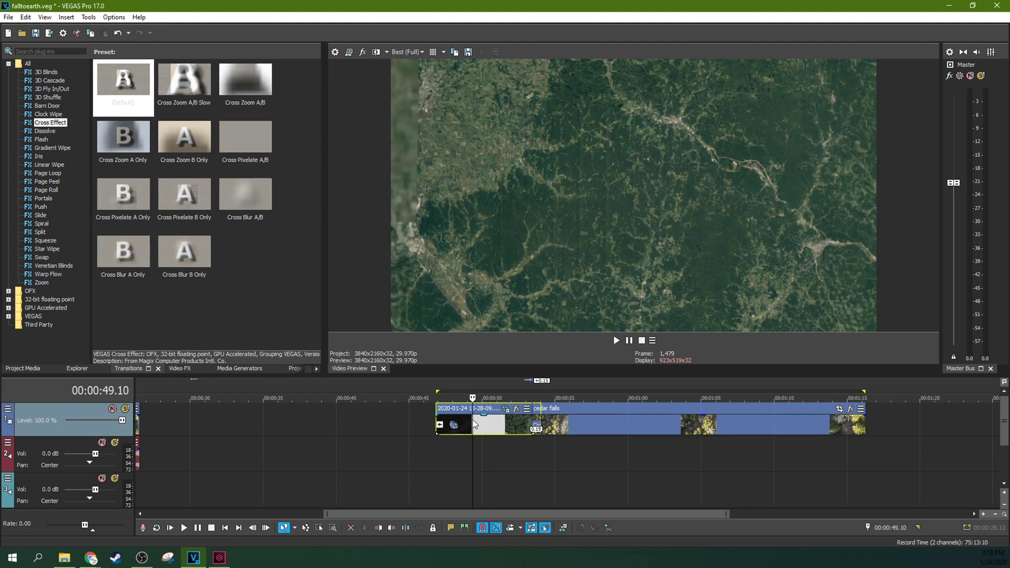
pyautogui.click(468, 431)
pyautogui.click(458, 431)
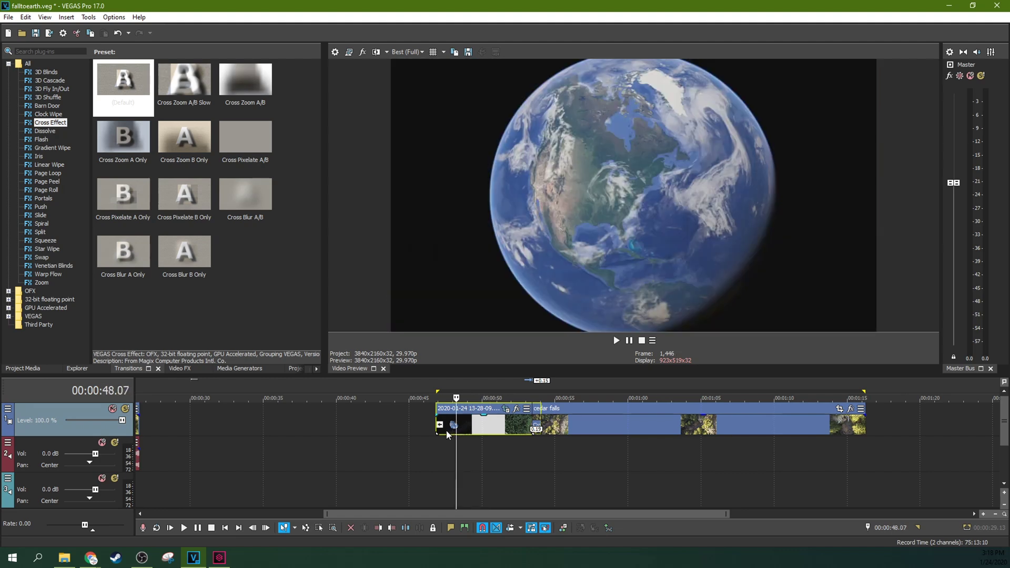
pyautogui.click(447, 430)
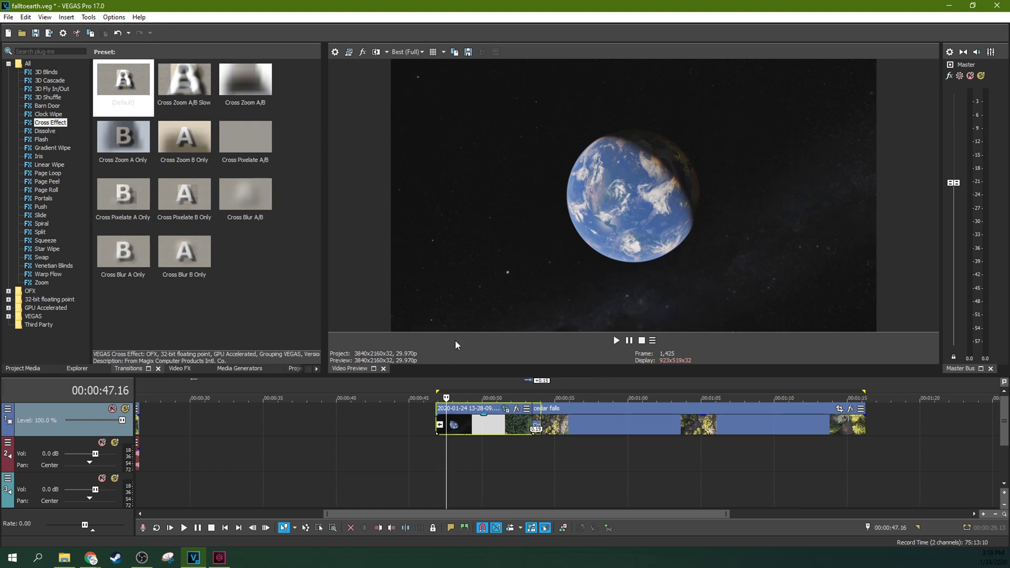
pyautogui.moveTo(446, 399); pyautogui.dragTo(515, 399)
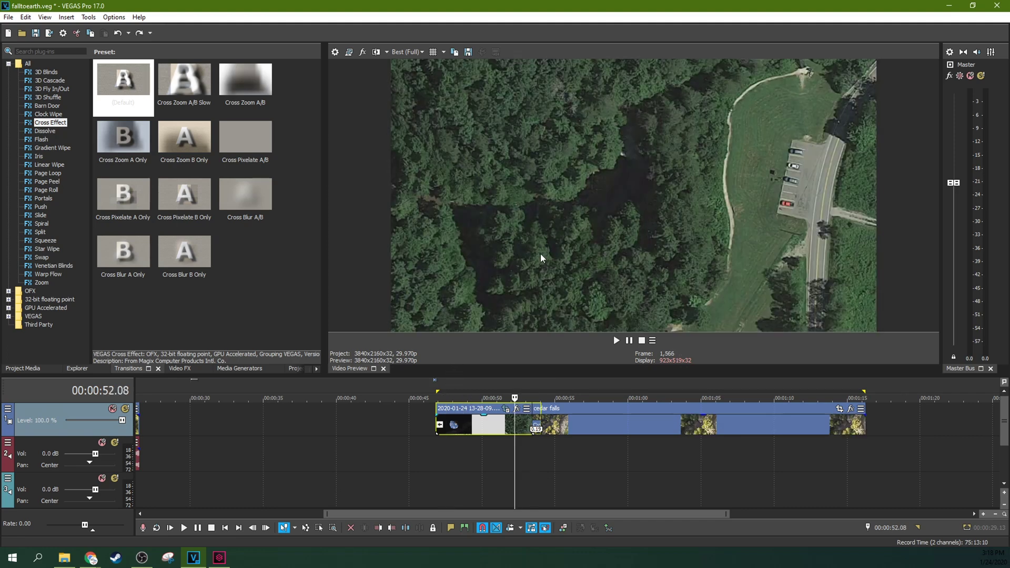
pyautogui.click(493, 433)
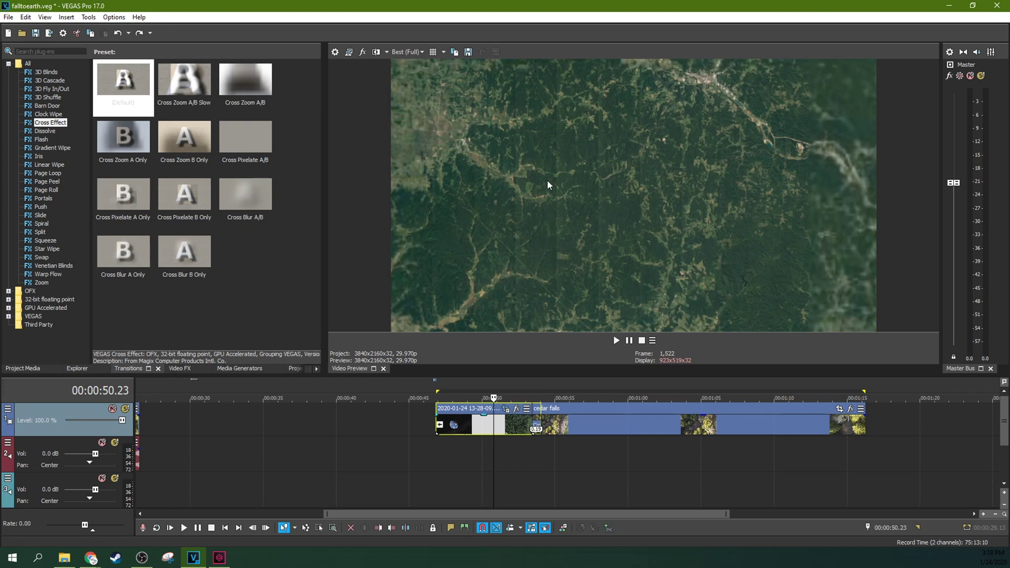
# Add the default Smart Upscale effect to the zoom clip with a scale of 4.00 and a raised noise sensitivity.
pyautogui.click(181, 369)
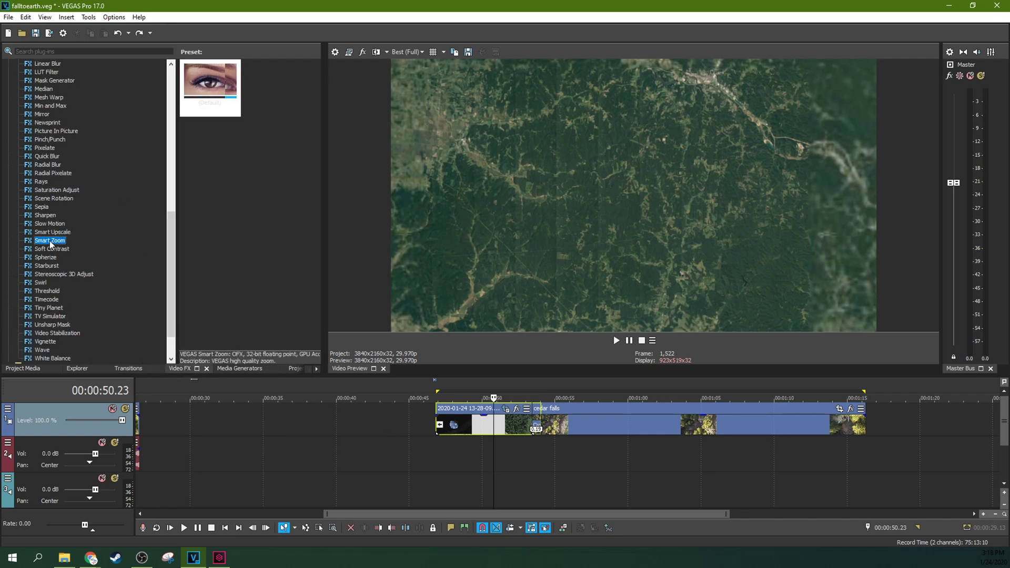
pyautogui.moveTo(232, 80); pyautogui.dragTo(459, 421)
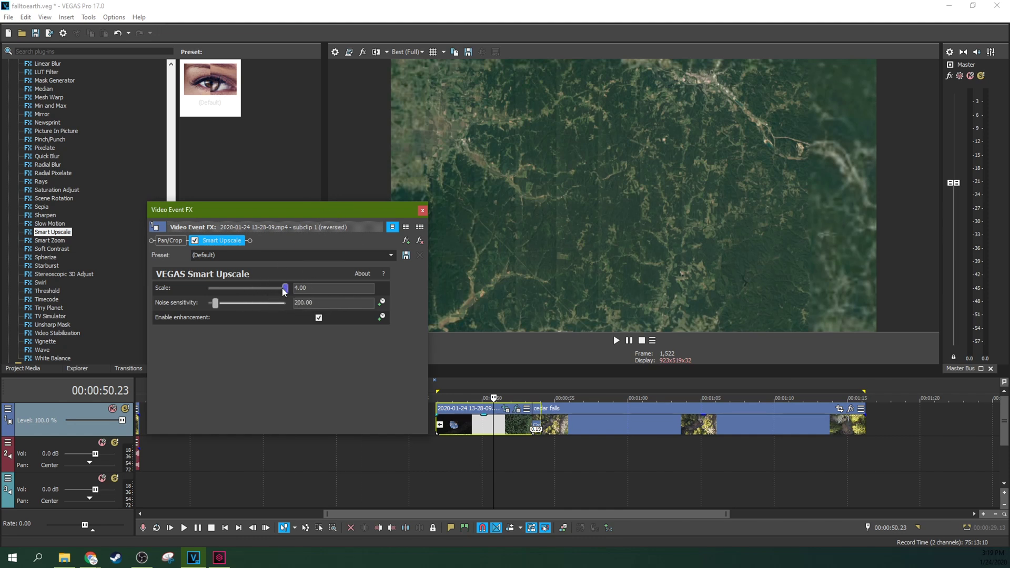
pyautogui.moveTo(216, 306); pyautogui.dragTo(245, 306)
pyautogui.click(423, 211)
# Check the upscaled zoom clip at several points from its start at 00:00:46.25 through the forest close-up.
pyautogui.click(434, 411)
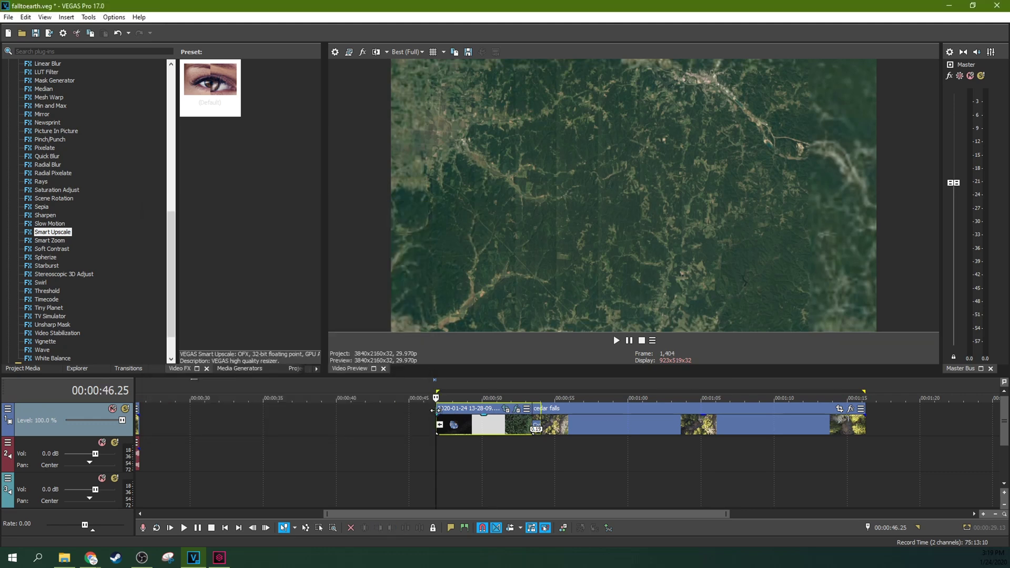
pyautogui.click(495, 437)
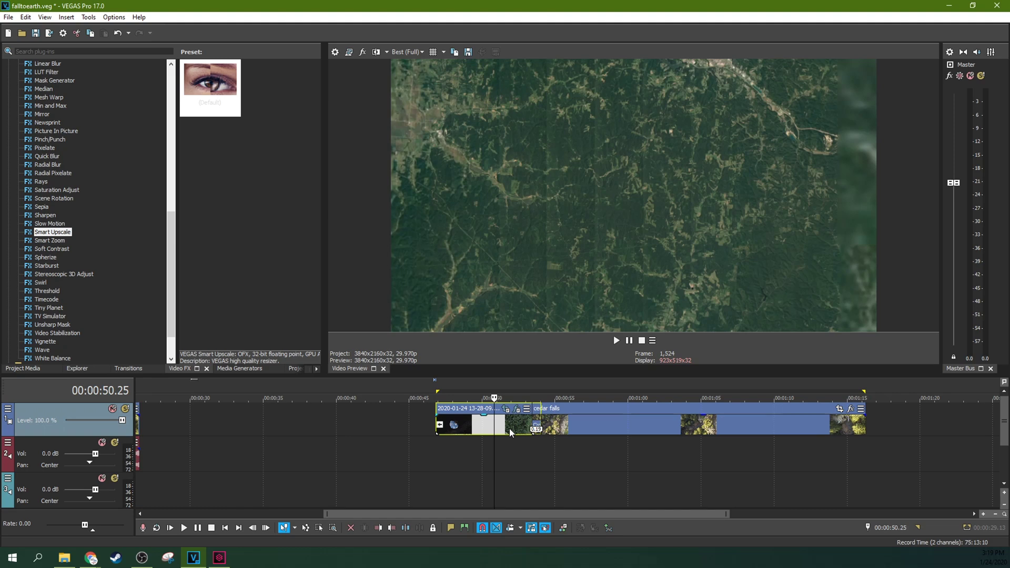
pyautogui.click(509, 431)
pyautogui.click(515, 429)
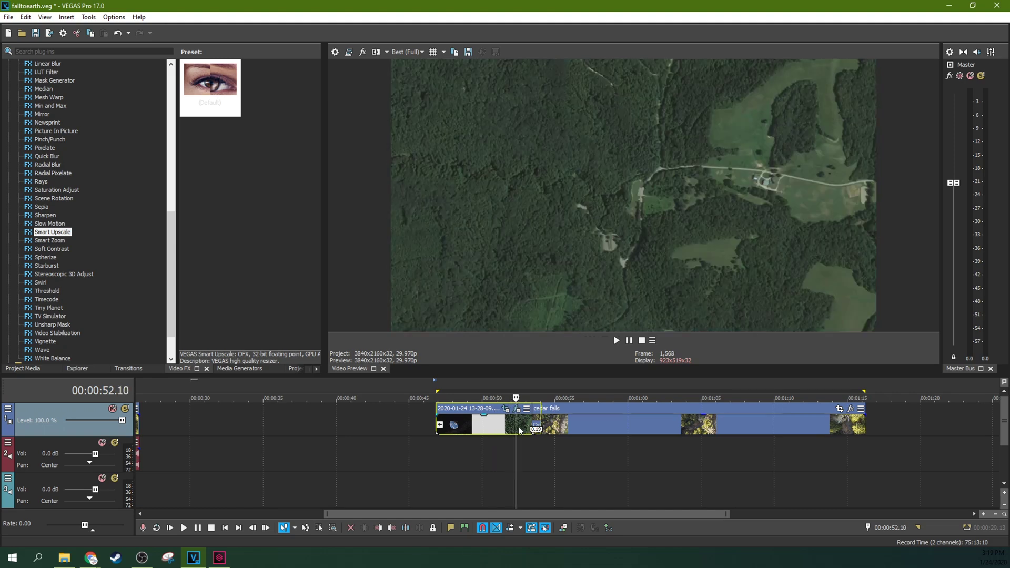
pyautogui.click(522, 429)
pyautogui.click(507, 431)
pyautogui.click(492, 431)
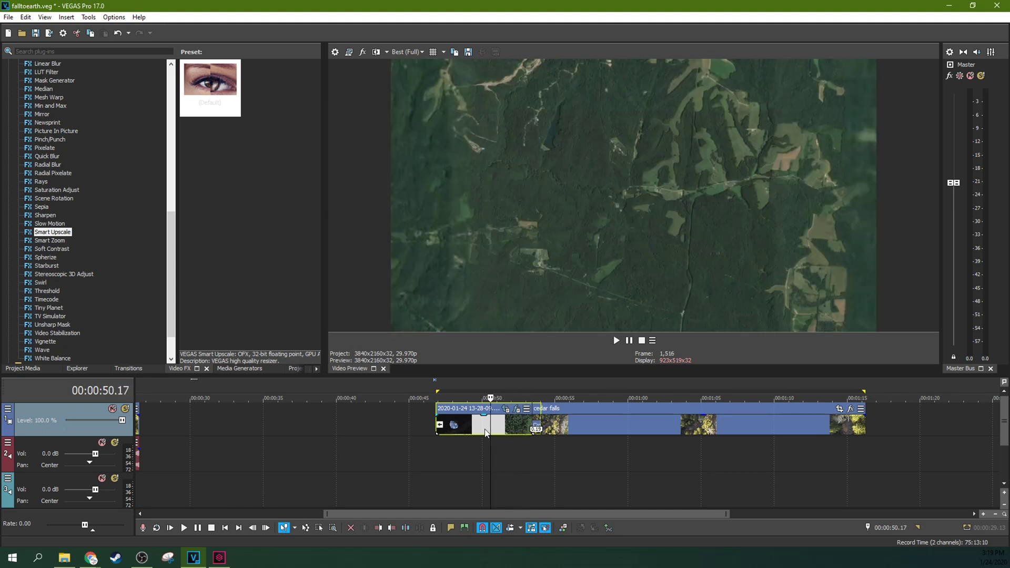
pyautogui.click(479, 431)
pyautogui.click(498, 431)
# Undo the last change and view the cedar falls clip around 00:01:05.01.
pyautogui.hotkey('ctrl', 'z')
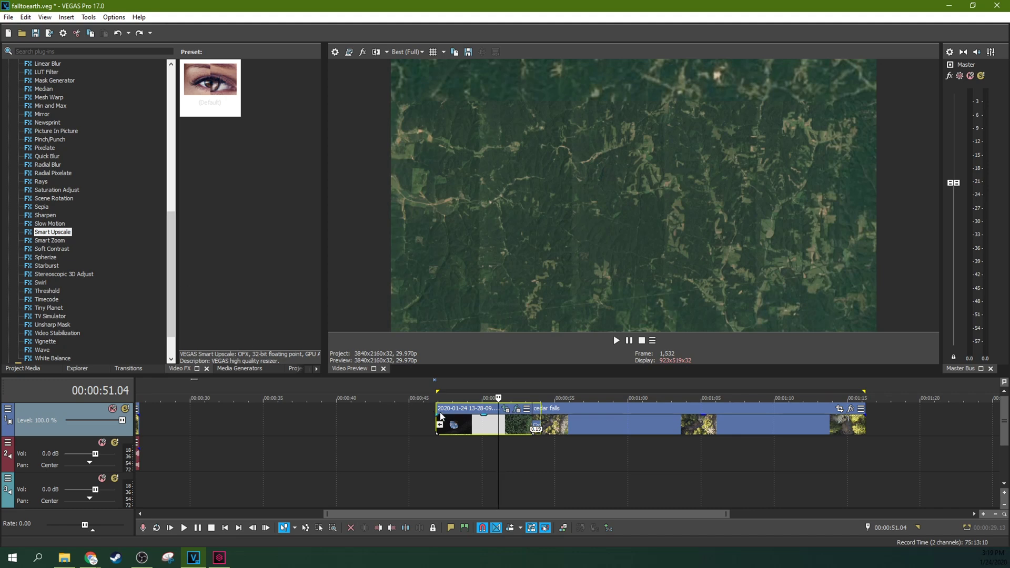
pyautogui.click(647, 421)
pyautogui.click(675, 426)
pyautogui.click(703, 424)
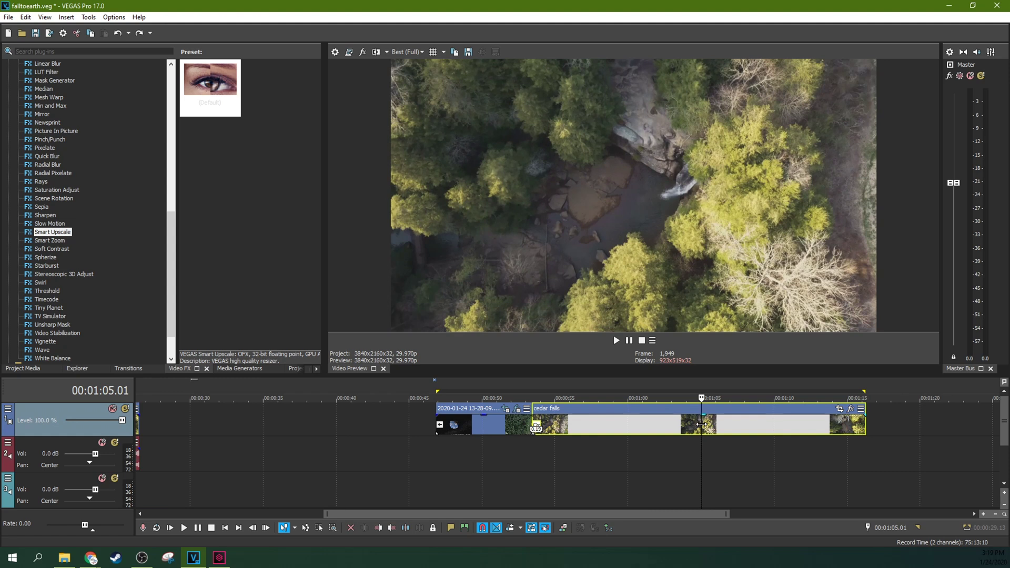